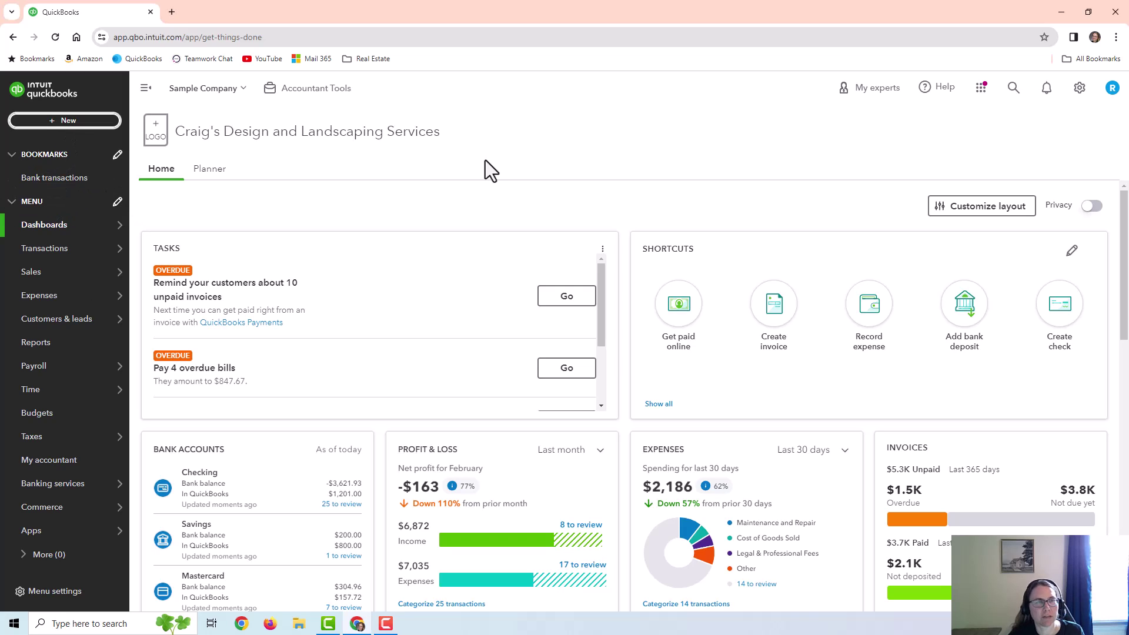
Open the + New create menu listing transaction types such as credit memo and refund receipt.
{"action": "left_click", "coordinate": [54, 123]}
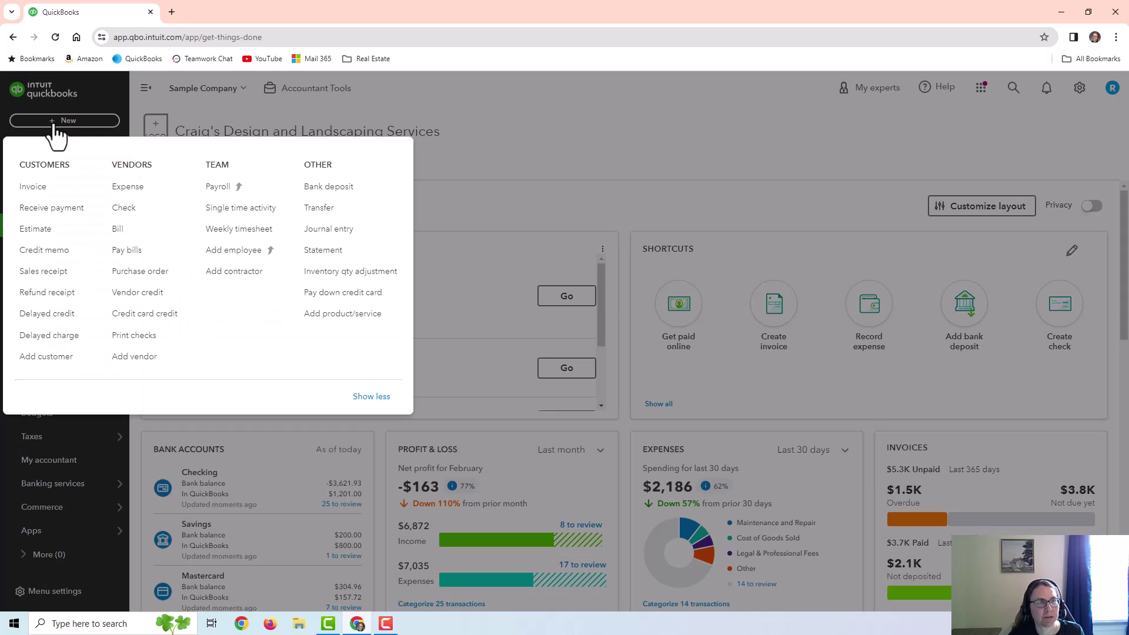
{"action": "left_click", "coordinate": [614, 172]}
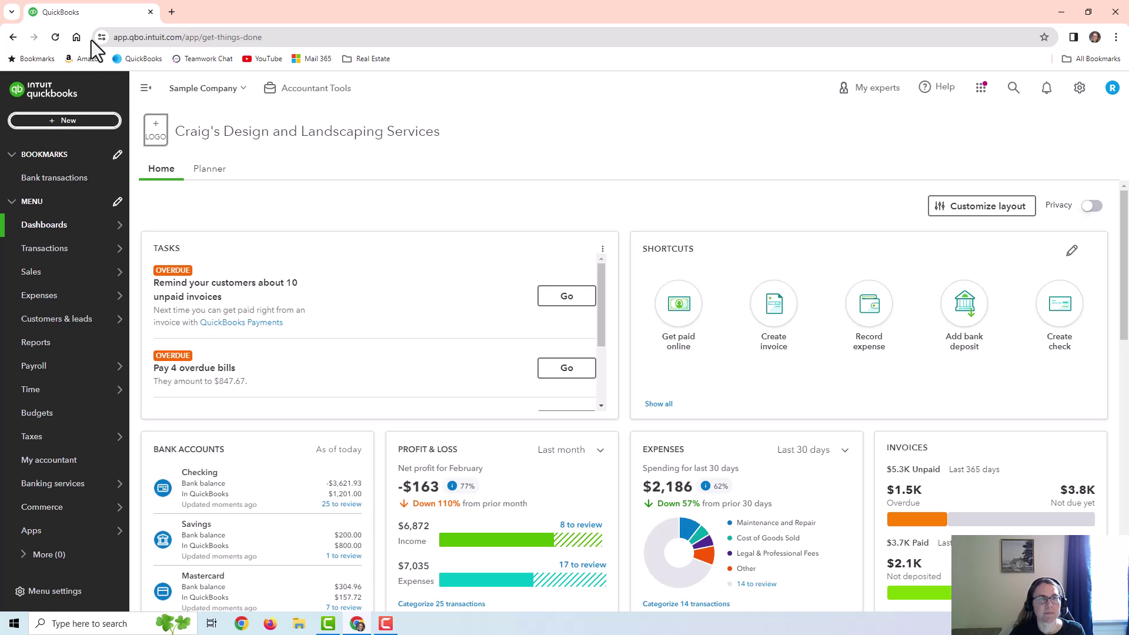
{"action": "left_click", "coordinate": [62, 121]}
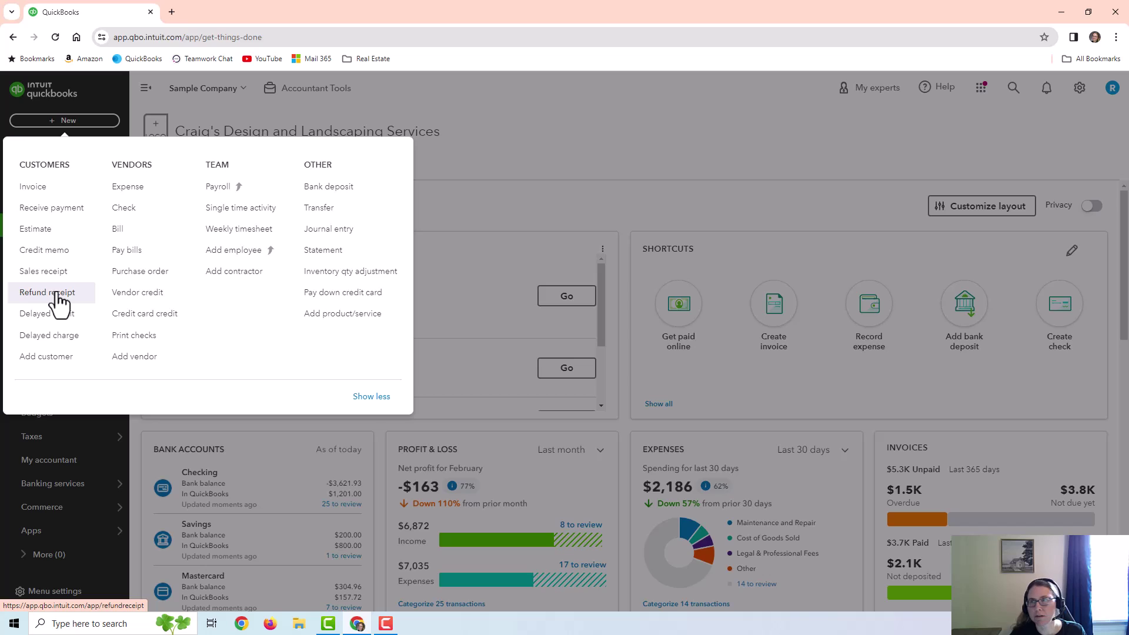
{"action": "left_click", "coordinate": [510, 160]}
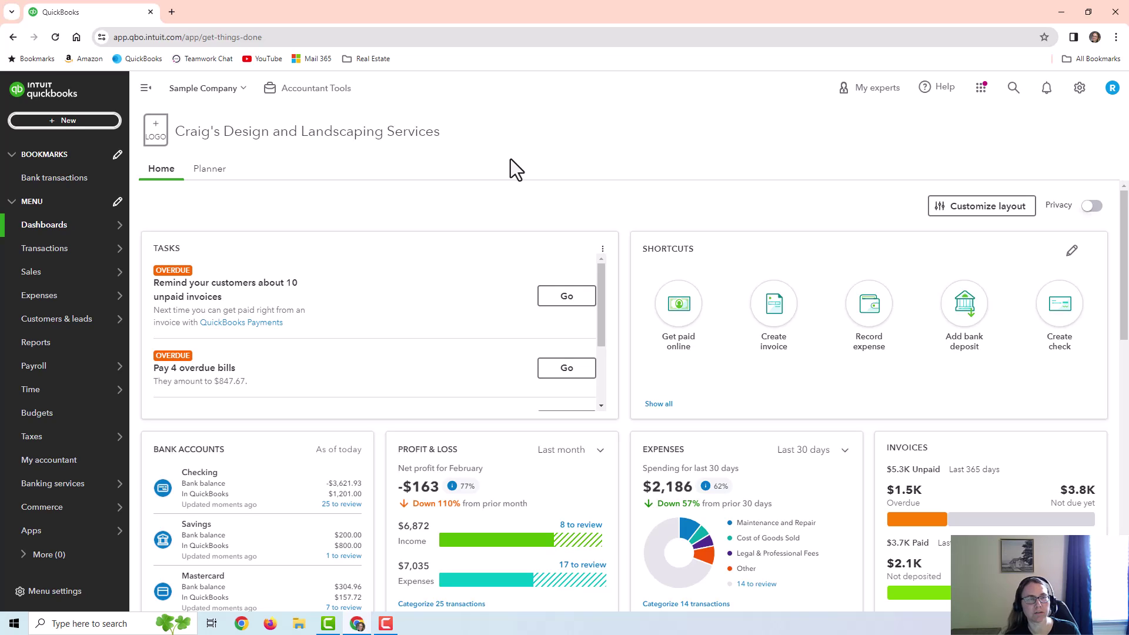
Go to the Sales Customers list and scroll down to Paulsen Medical Supplies.
{"action": "left_click", "coordinate": [65, 120]}
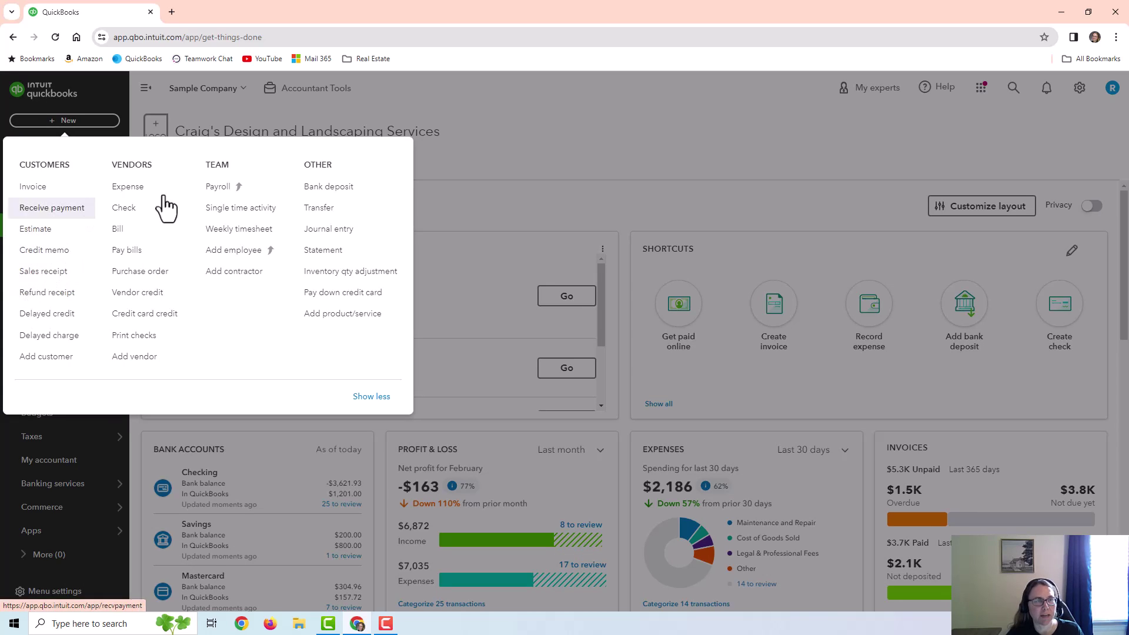
{"action": "left_click", "coordinate": [608, 134]}
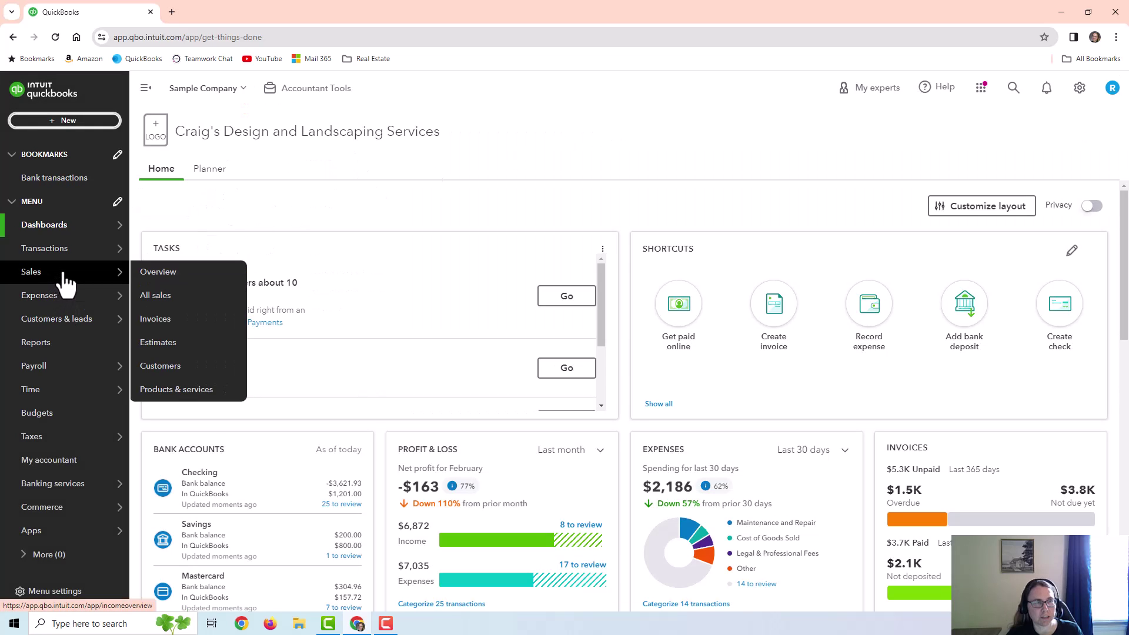
{"action": "left_click", "coordinate": [171, 366]}
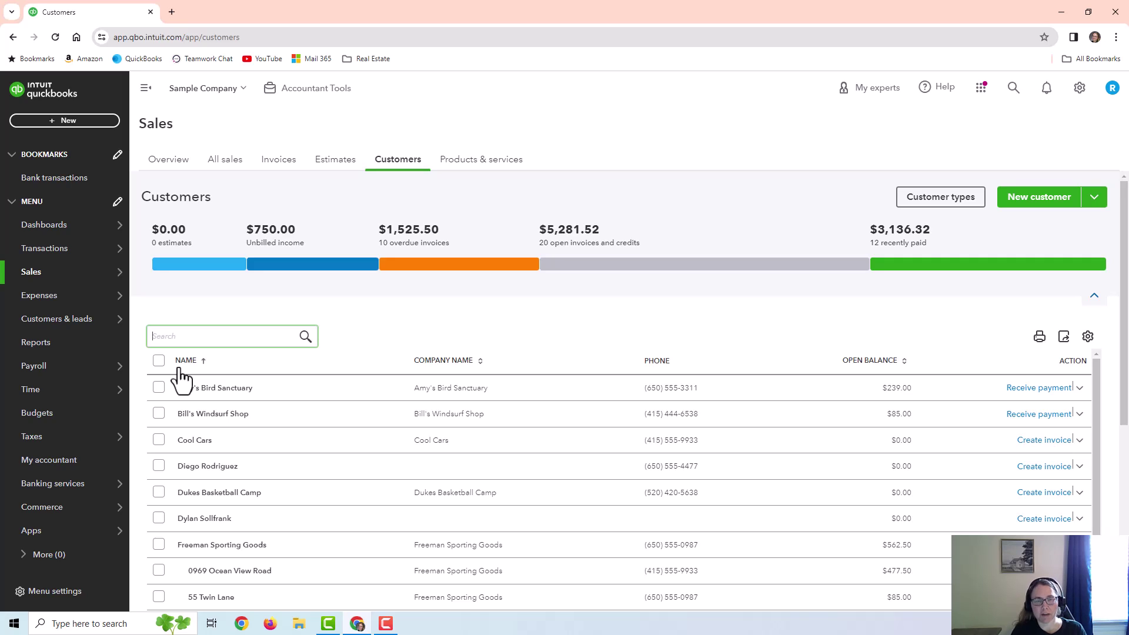
{"action": "scroll", "coordinate": [267, 479], "scroll_direction": "down", "scroll_amount": 4}
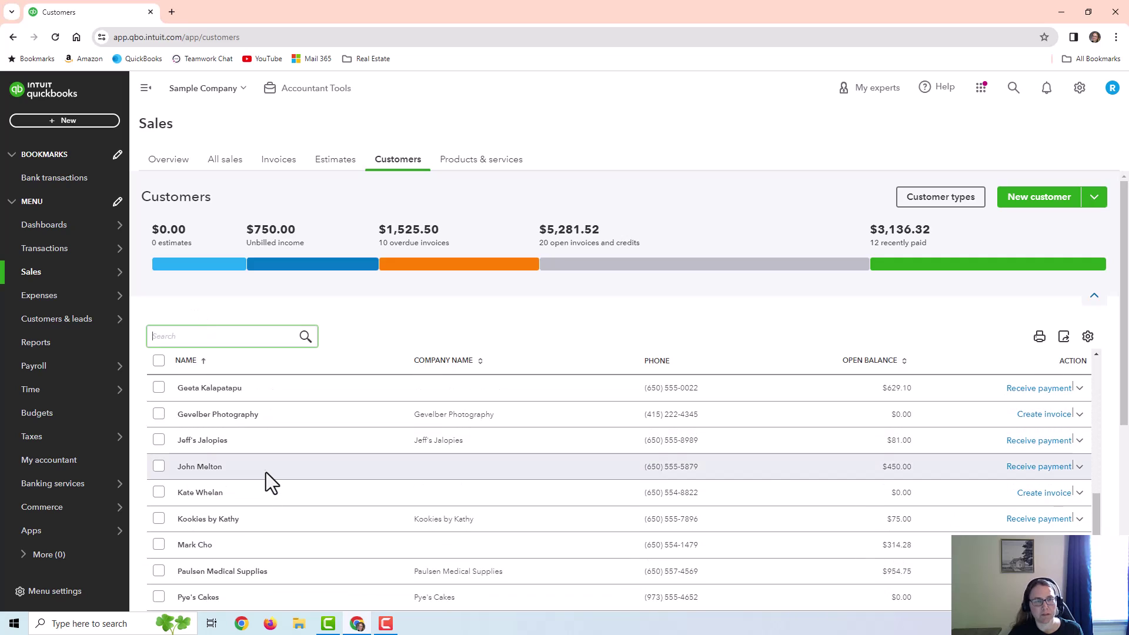
{"action": "scroll", "coordinate": [259, 488], "scroll_direction": "down", "scroll_amount": 1}
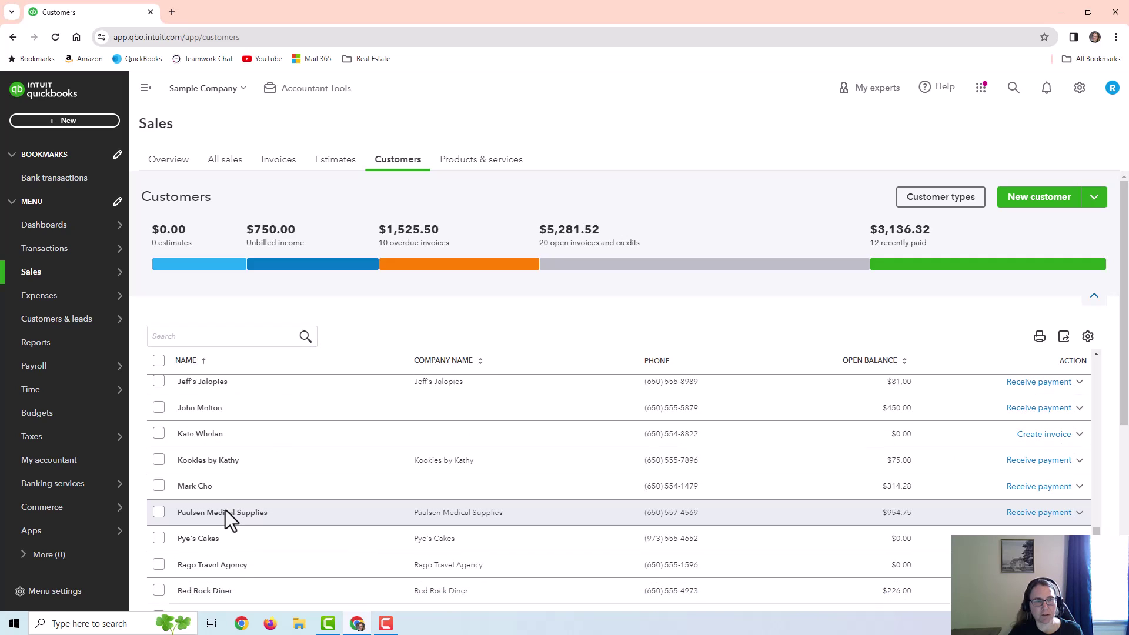
Open Paulsen Medical Supplies' record, review invoice 1015, then list new transaction types for them.
{"action": "left_click", "coordinate": [225, 510]}
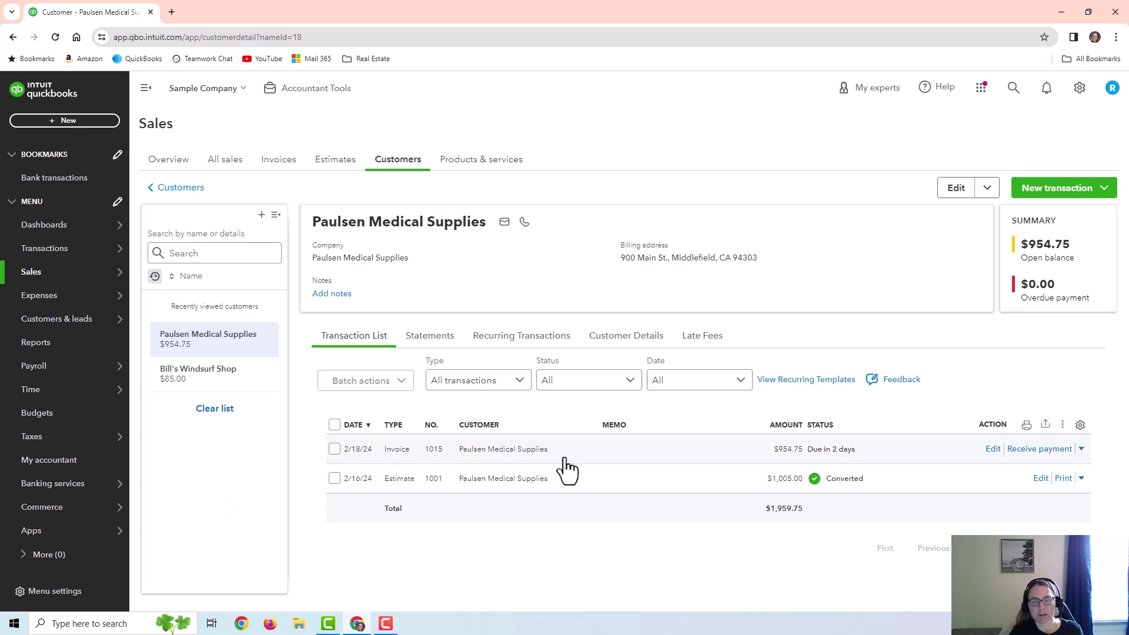
{"action": "left_click", "coordinate": [992, 448]}
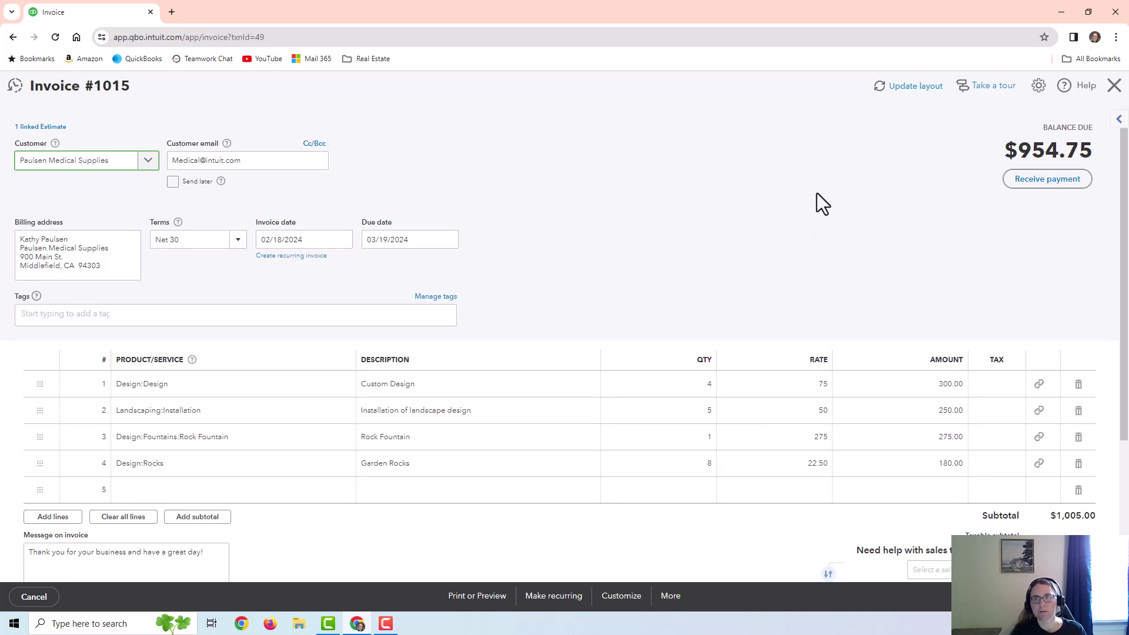
{"action": "left_click", "coordinate": [1113, 85]}
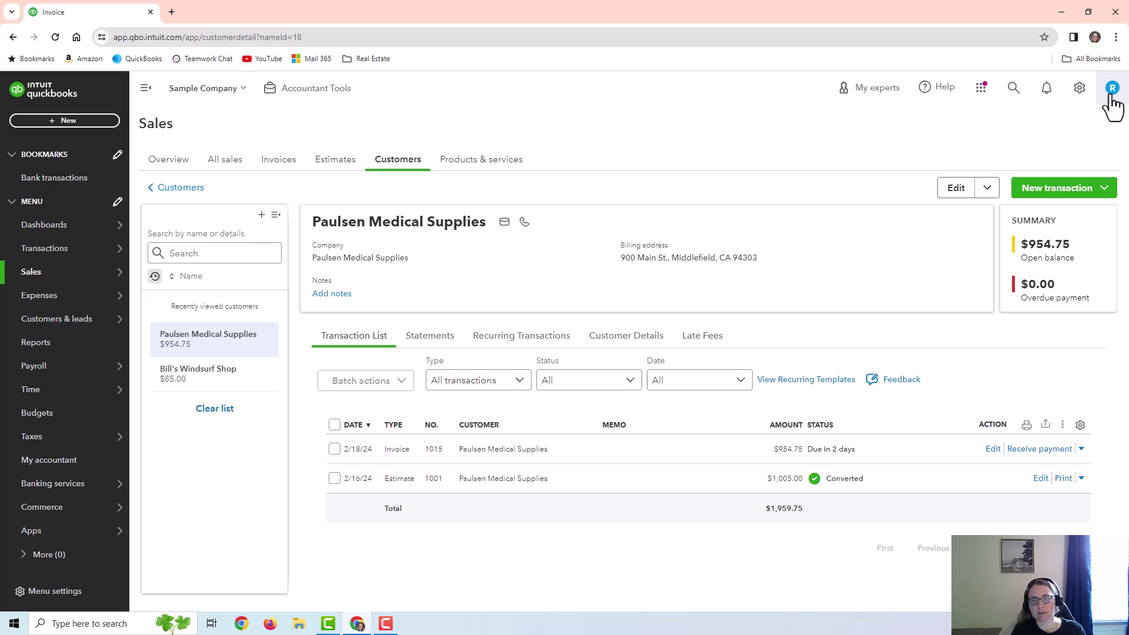
{"action": "left_click", "coordinate": [1046, 189]}
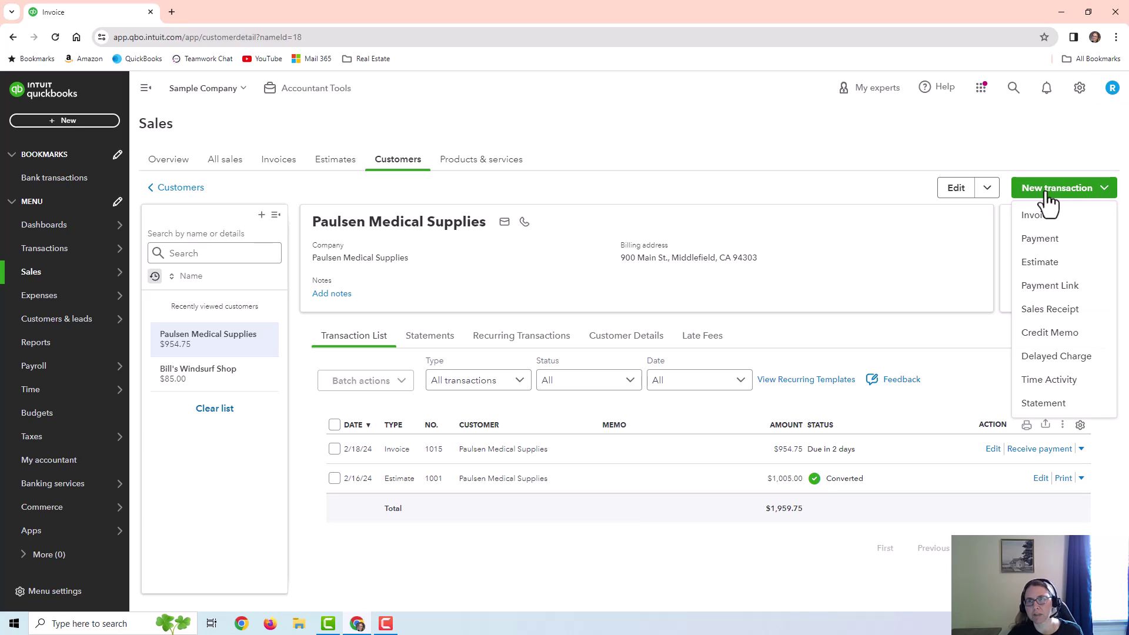
Create a Paulsen credit memo: Design service, quantity 2, description 'Credit for 2 hours of Design'.
{"action": "left_click", "coordinate": [1066, 335]}
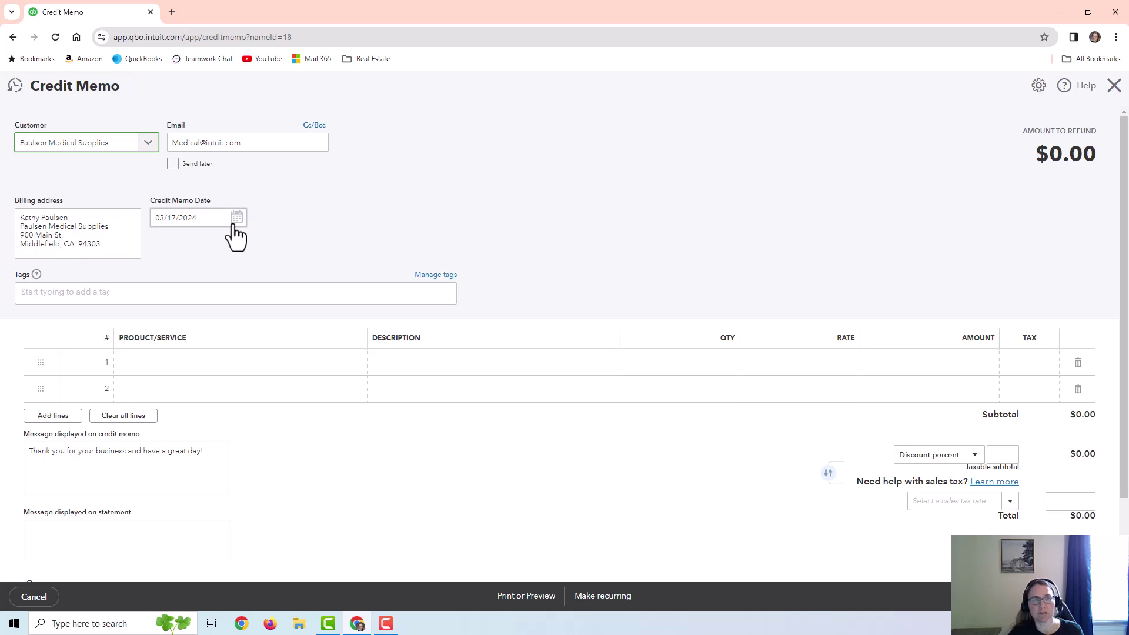
{"action": "left_click", "coordinate": [194, 365]}
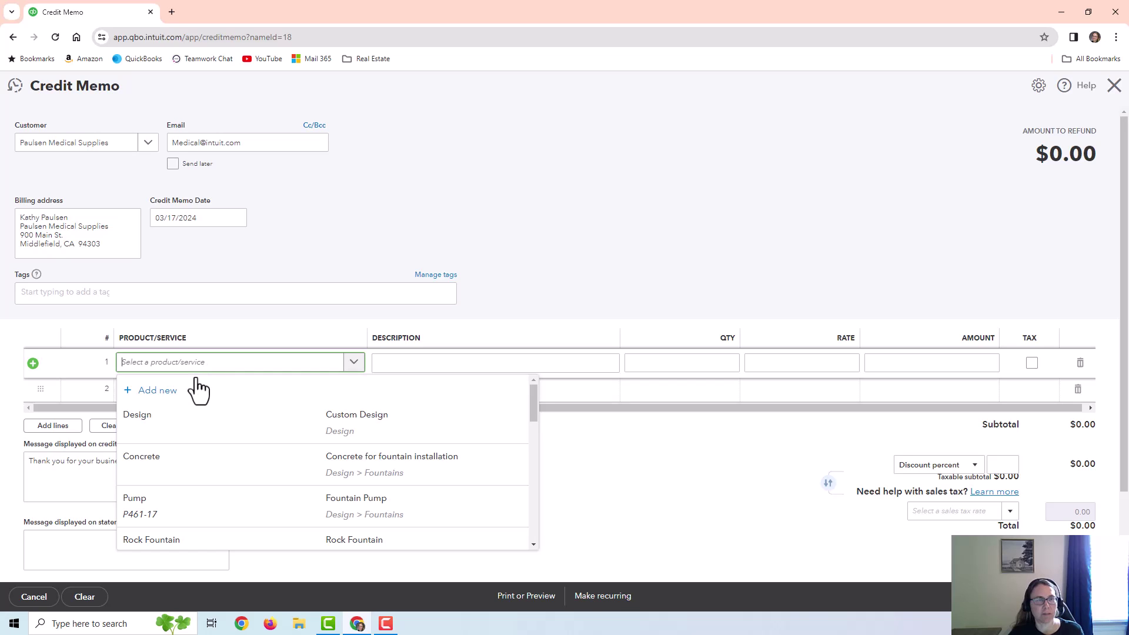
{"action": "left_click", "coordinate": [233, 433]}
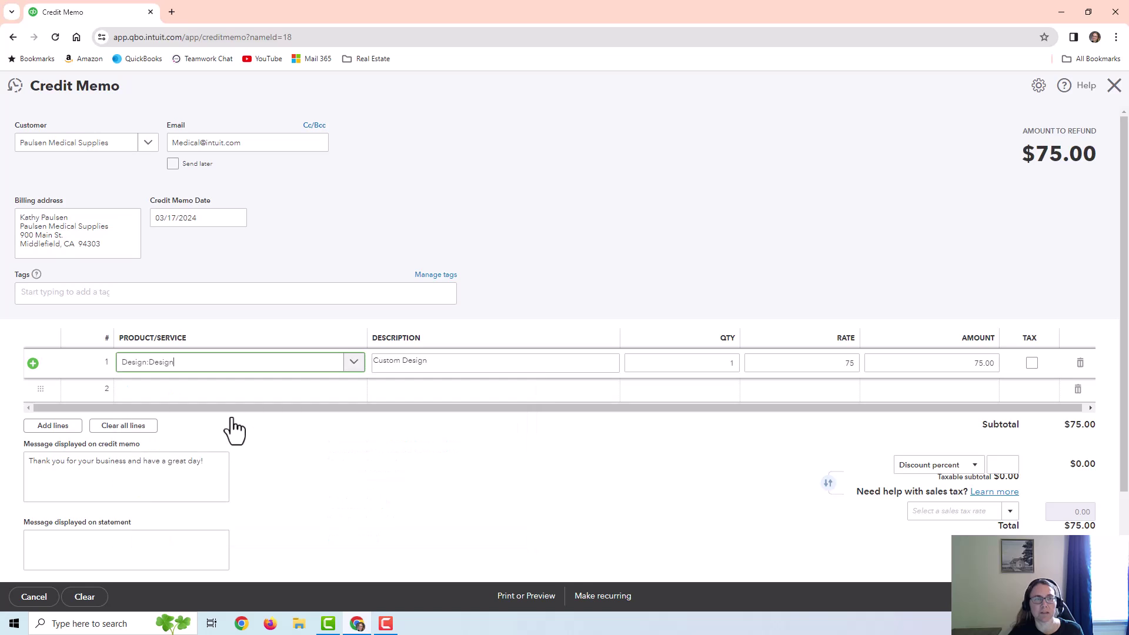
{"action": "double_click", "coordinate": [728, 369]}
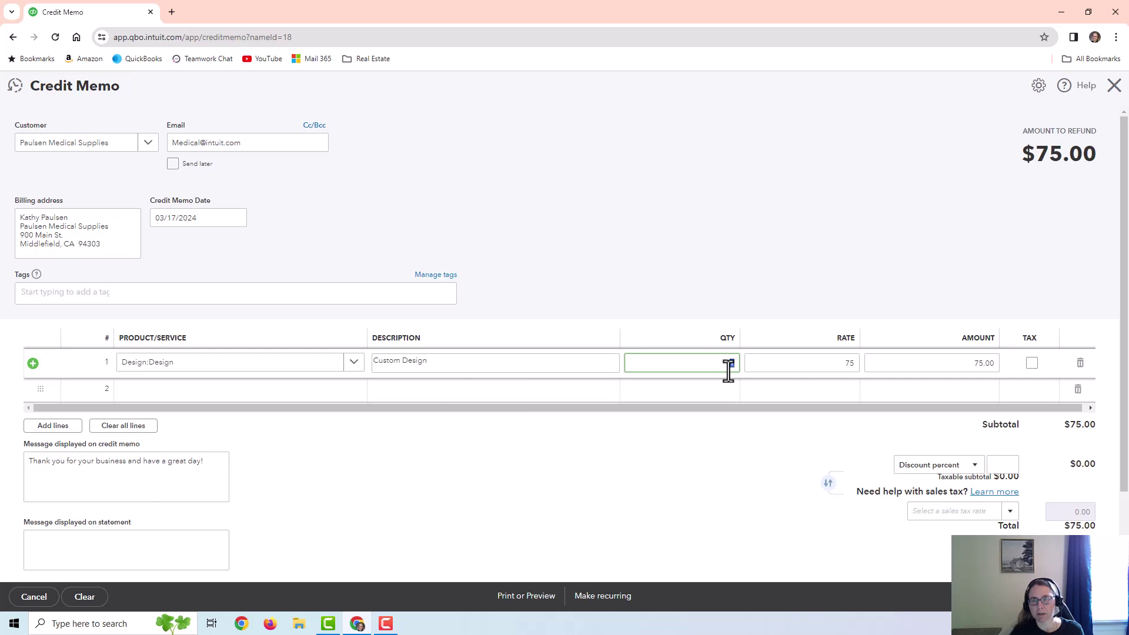
{"action": "key", "text": "BackSpace"}
{"action": "type", "text": "2"}
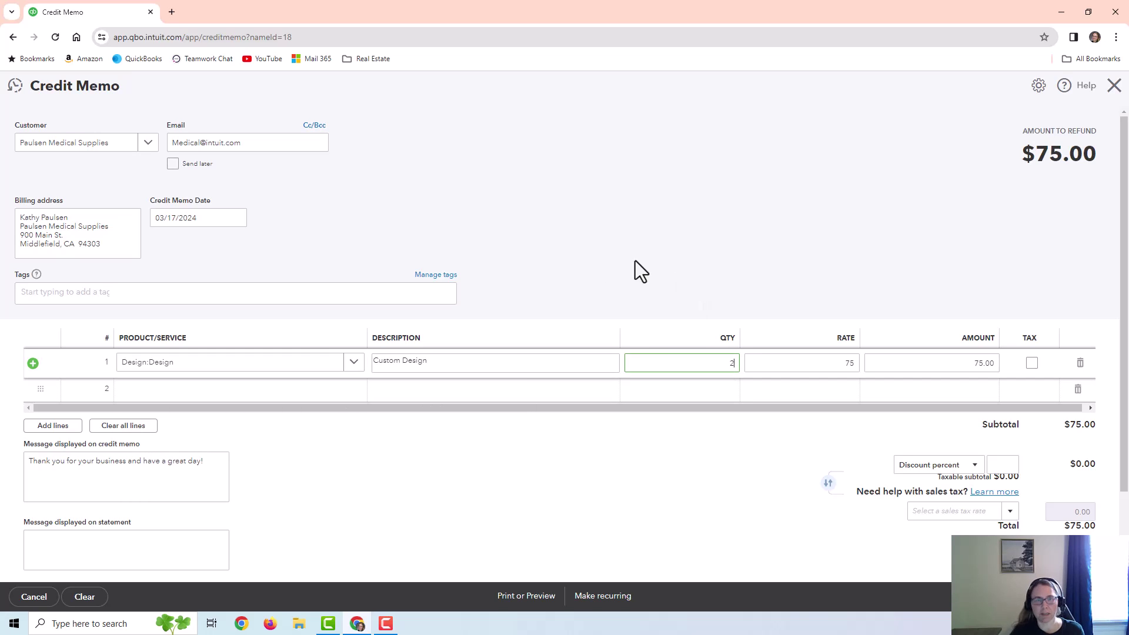
{"action": "key", "text": "shift+Tab"}
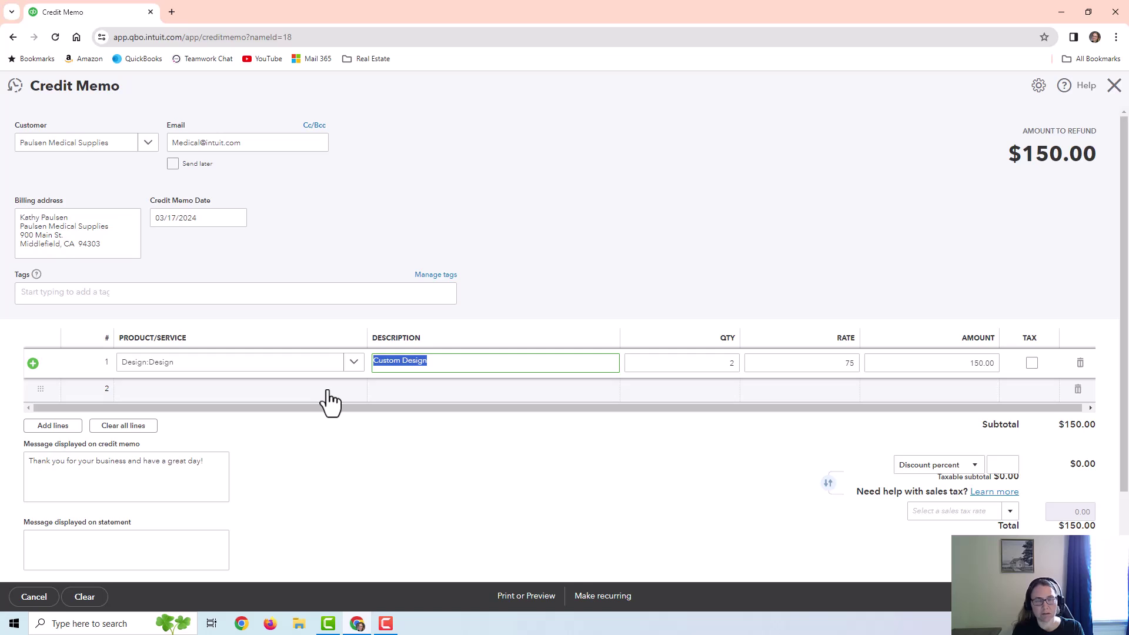
{"action": "type", "text": "C"}
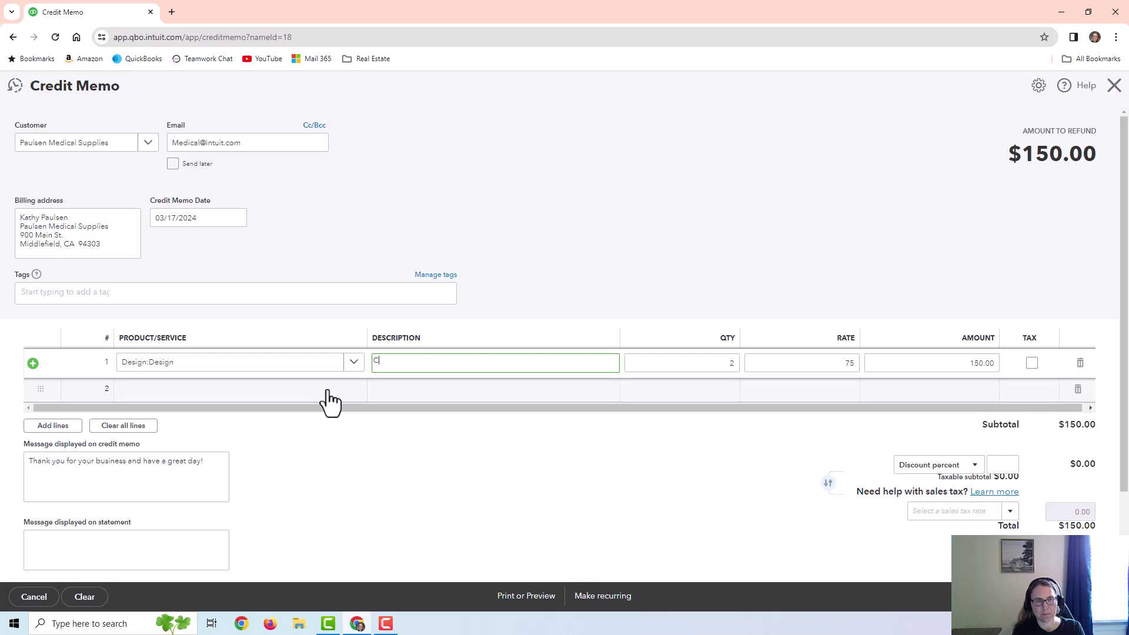
{"action": "type", "text": "redit for 2 hours of Design"}
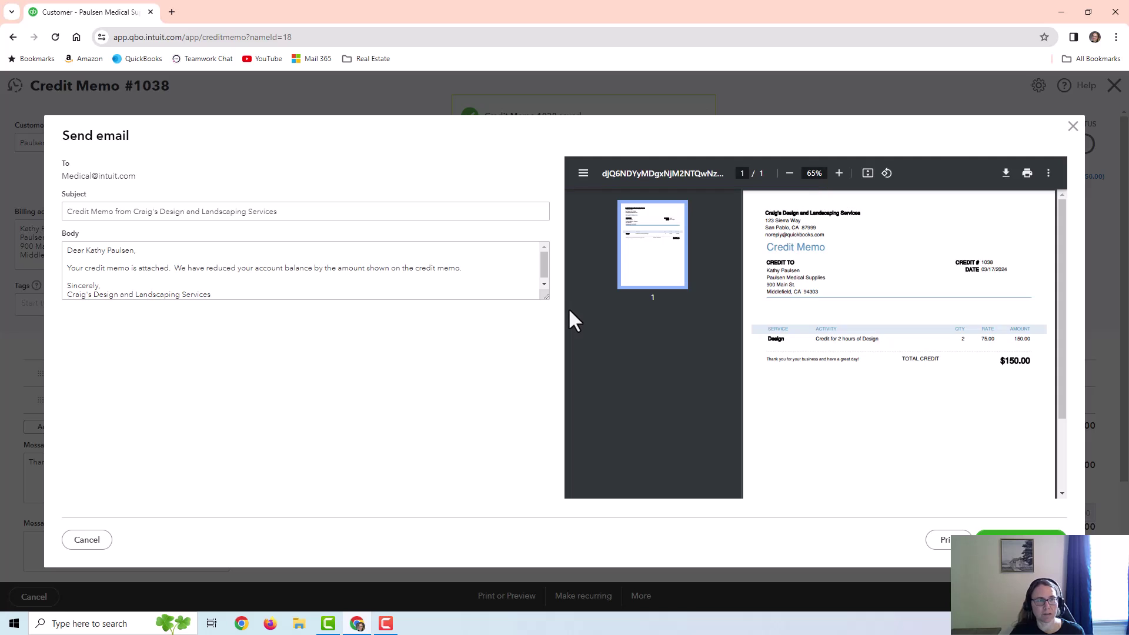
Dismiss the email preview of credit memo 1038 to return to Paulsen Medical Supplies' transactions.
{"action": "left_click", "coordinate": [1072, 126]}
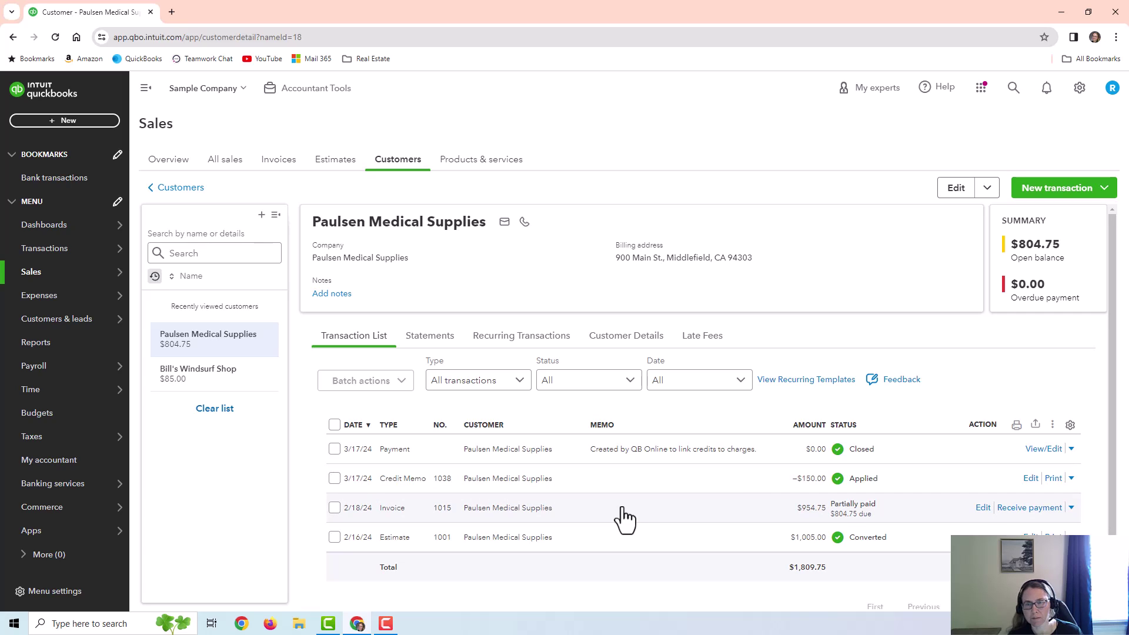
{"action": "left_click", "coordinate": [1041, 449]}
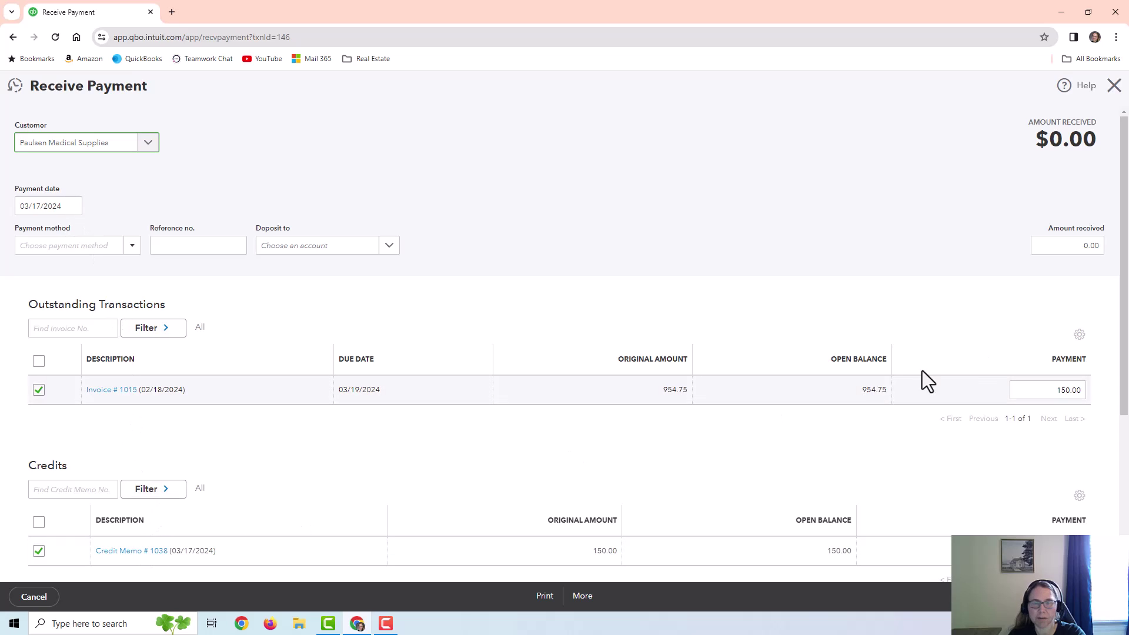
{"action": "left_click", "coordinate": [1068, 247]}
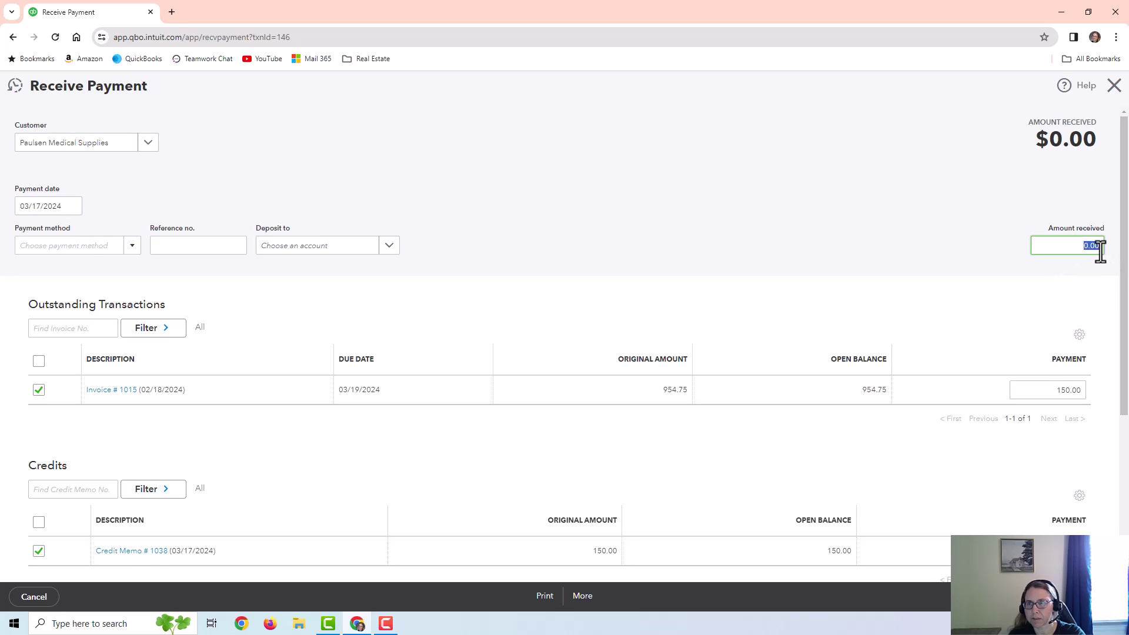
{"action": "scroll", "coordinate": [224, 529], "scroll_direction": "down", "scroll_amount": 1}
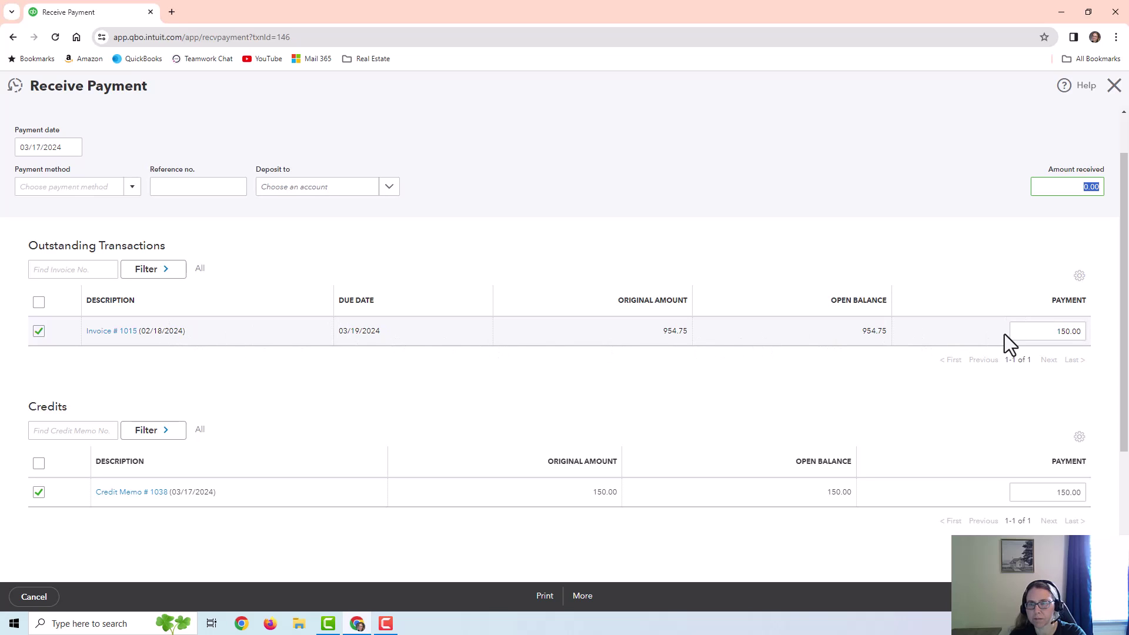
{"action": "left_click", "coordinate": [1114, 85]}
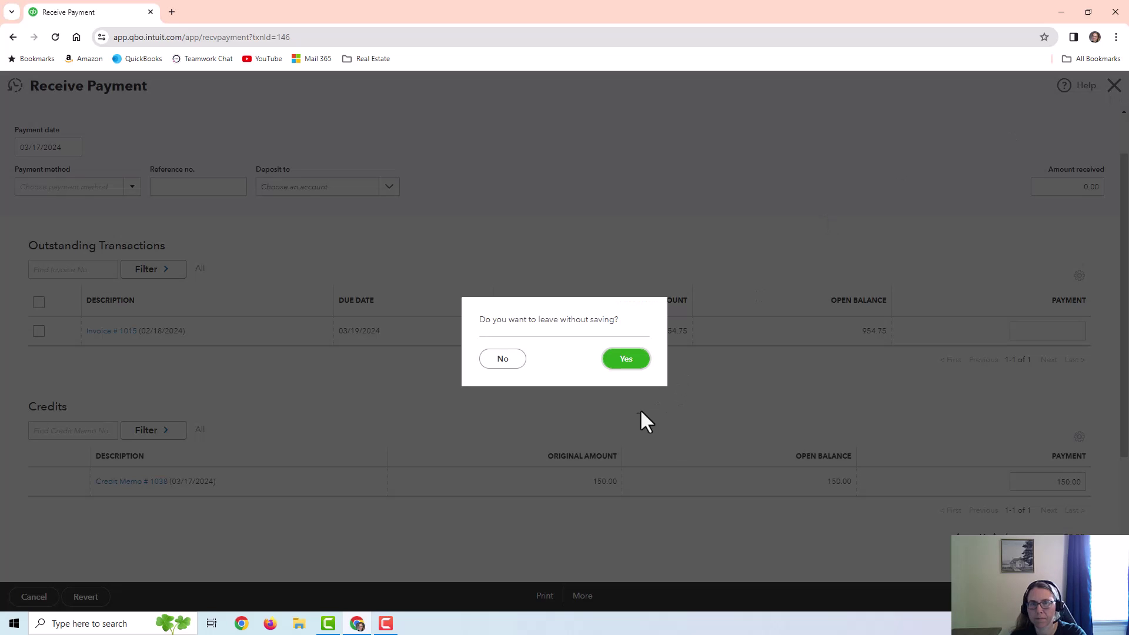
{"action": "left_click", "coordinate": [629, 360]}
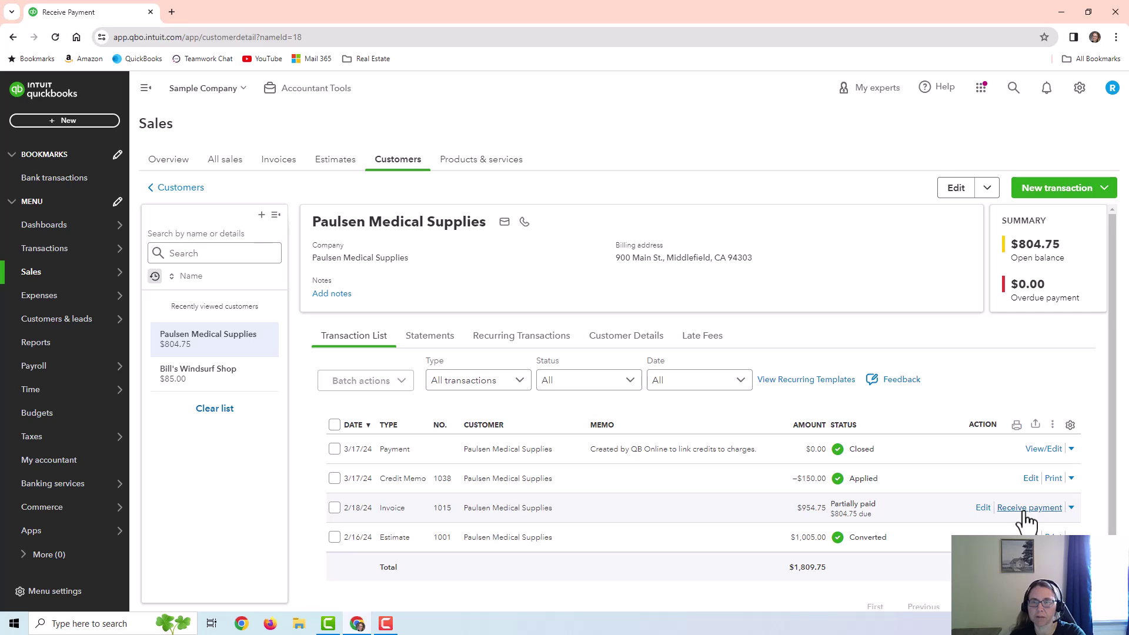
Review the 3/17/24 payment with credit memo 1038 applied, then close the payment form.
{"action": "left_click", "coordinate": [824, 457]}
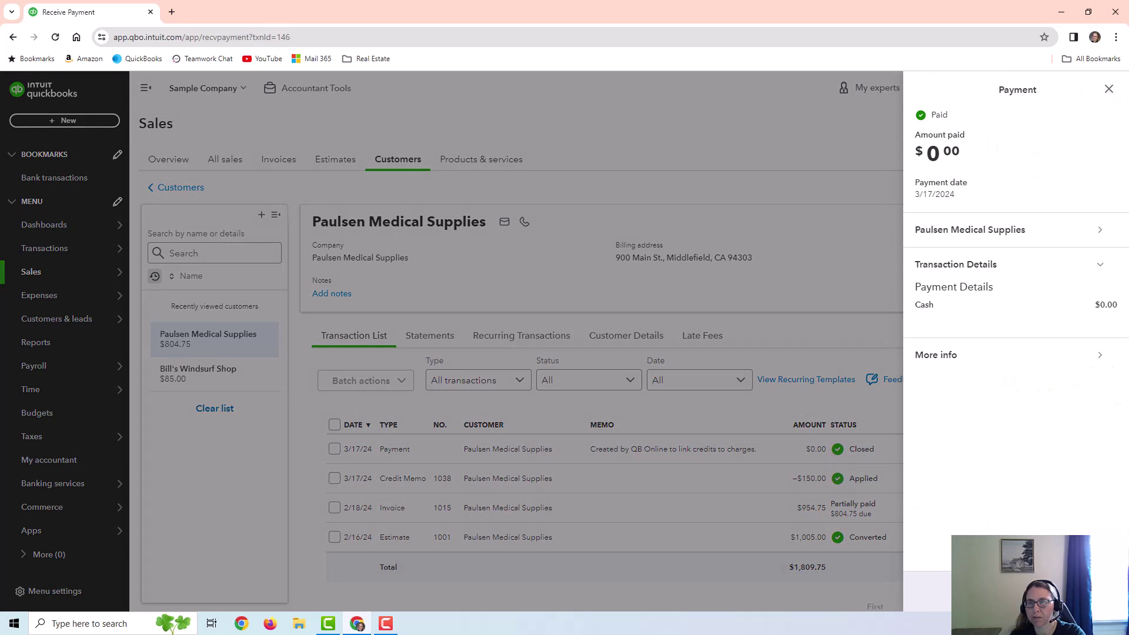
{"action": "scroll", "coordinate": [663, 380], "scroll_direction": "down", "scroll_amount": 2}
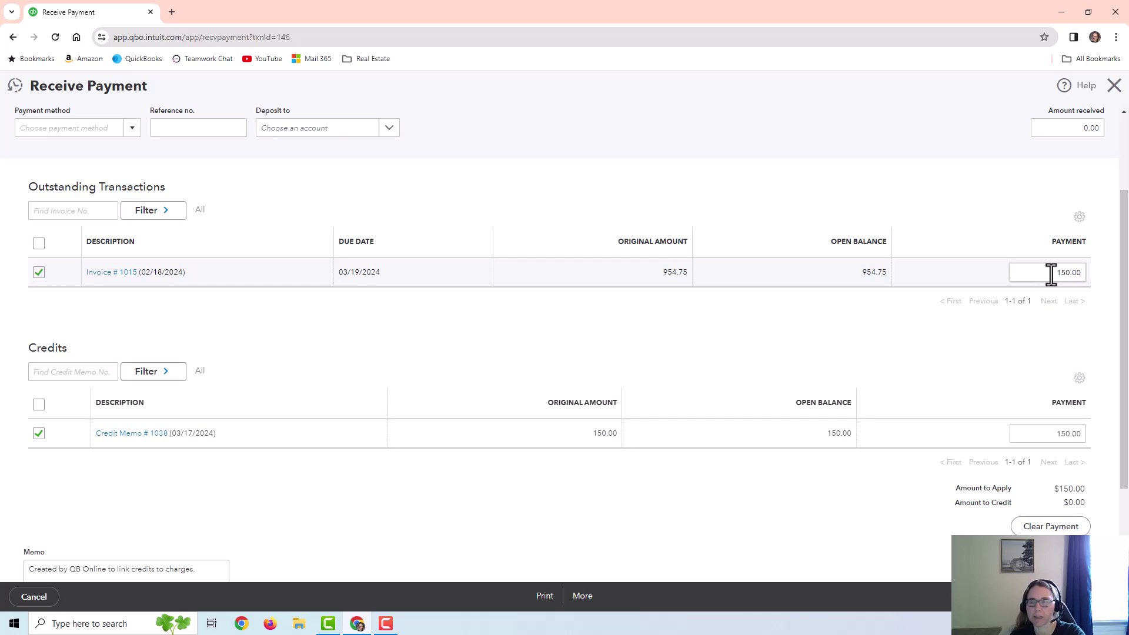
{"action": "left_click", "coordinate": [1114, 85]}
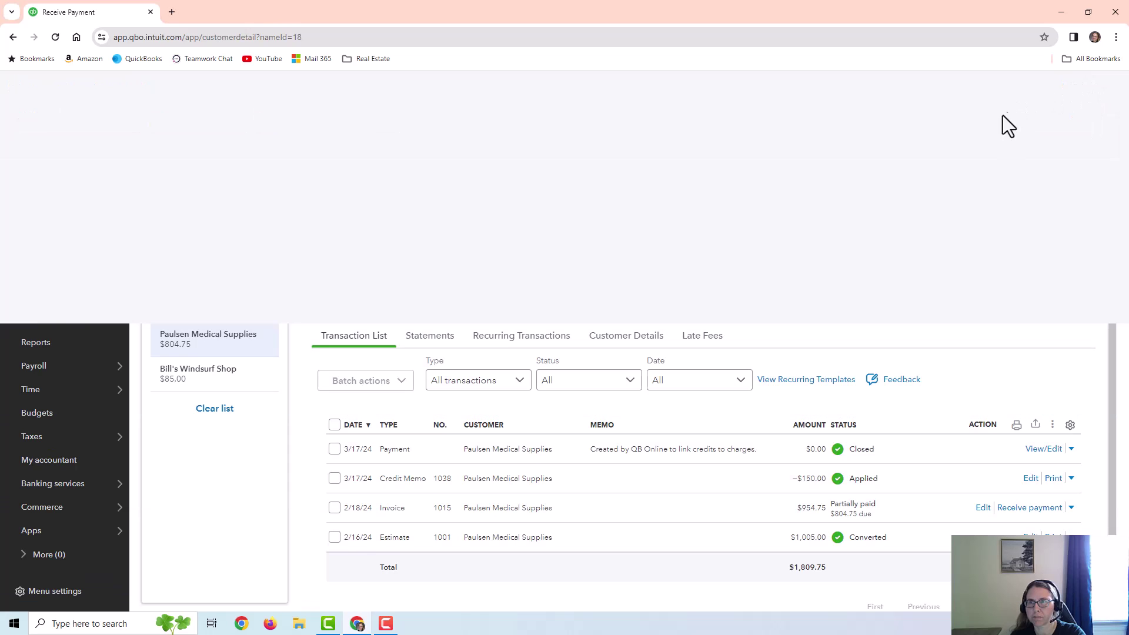
Open the Balance Sheet report and scroll to Accounts Receivable of 5,131.52.
{"action": "left_click", "coordinate": [36, 343]}
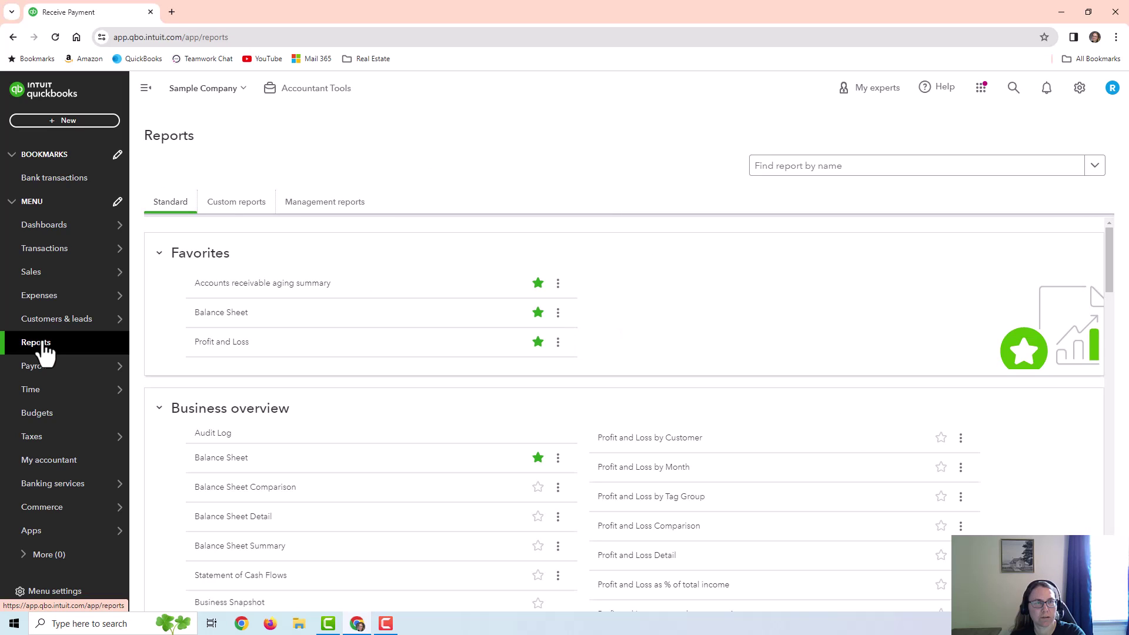
{"action": "scroll", "coordinate": [427, 391], "scroll_direction": "down", "scroll_amount": 2}
{"action": "scroll", "coordinate": [352, 361], "scroll_direction": "up", "scroll_amount": 2}
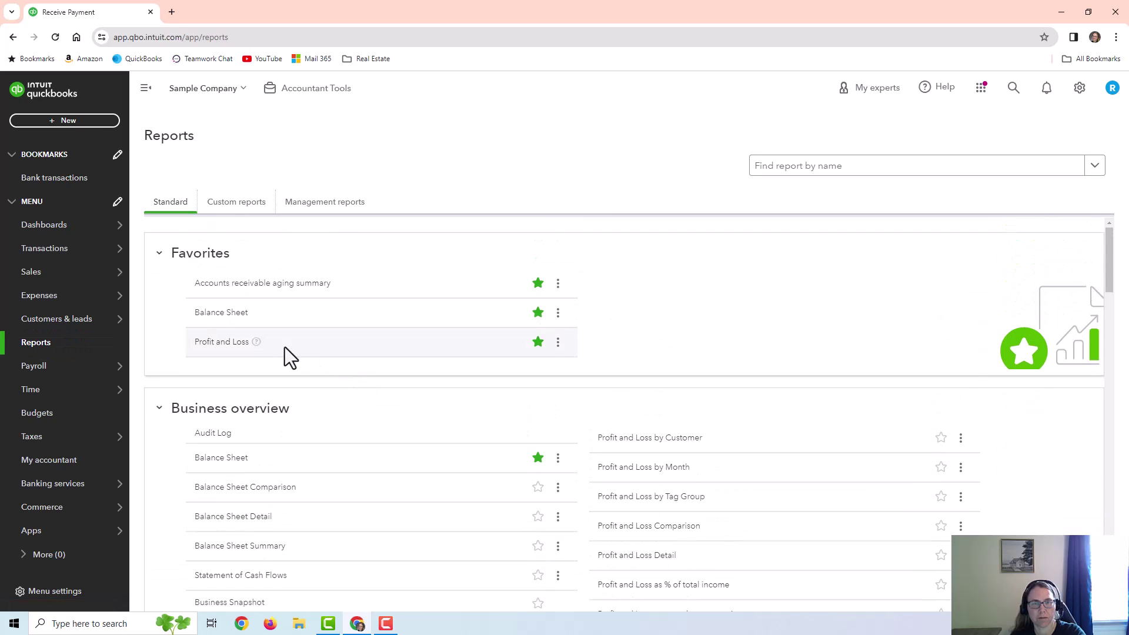
{"action": "left_click", "coordinate": [224, 320]}
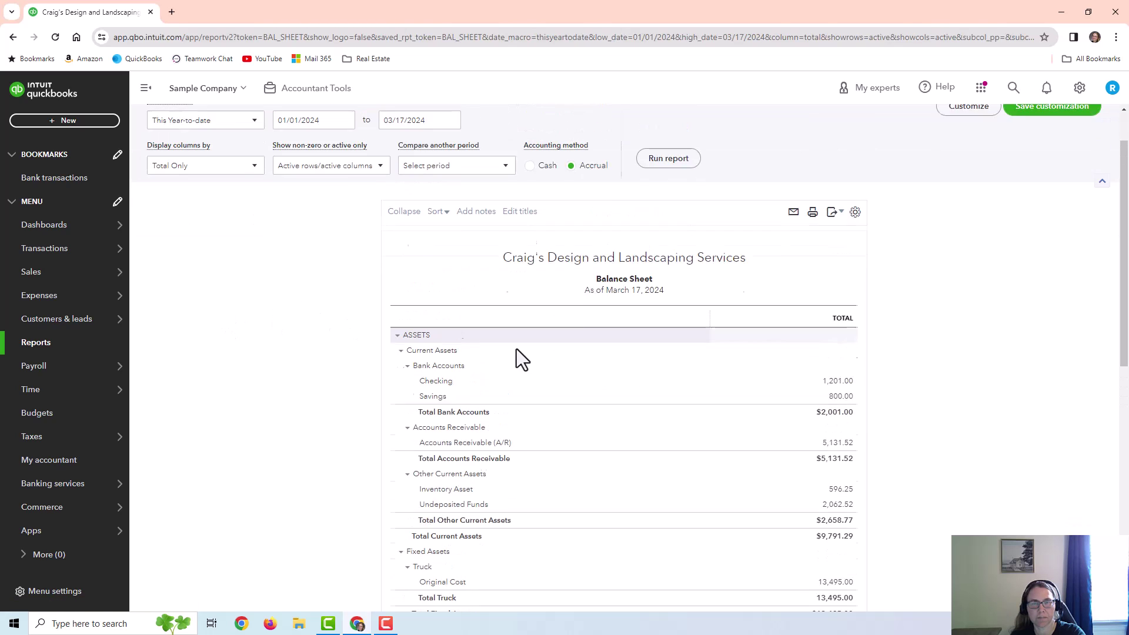
{"action": "scroll", "coordinate": [1017, 486], "scroll_direction": "down", "scroll_amount": 1}
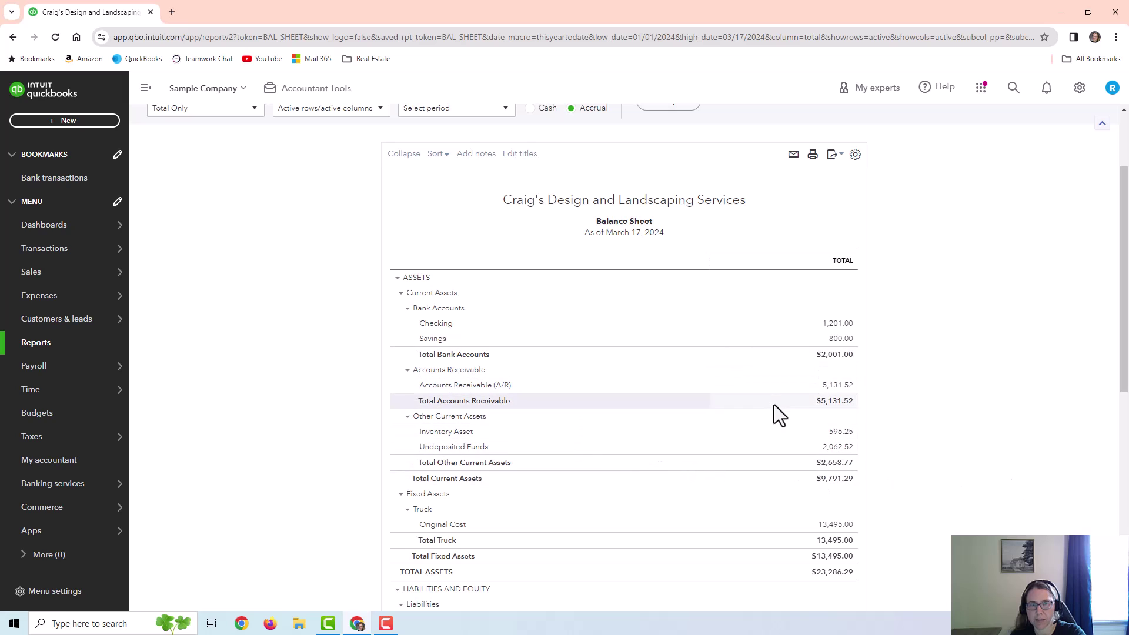
{"action": "left_click", "coordinate": [839, 385]}
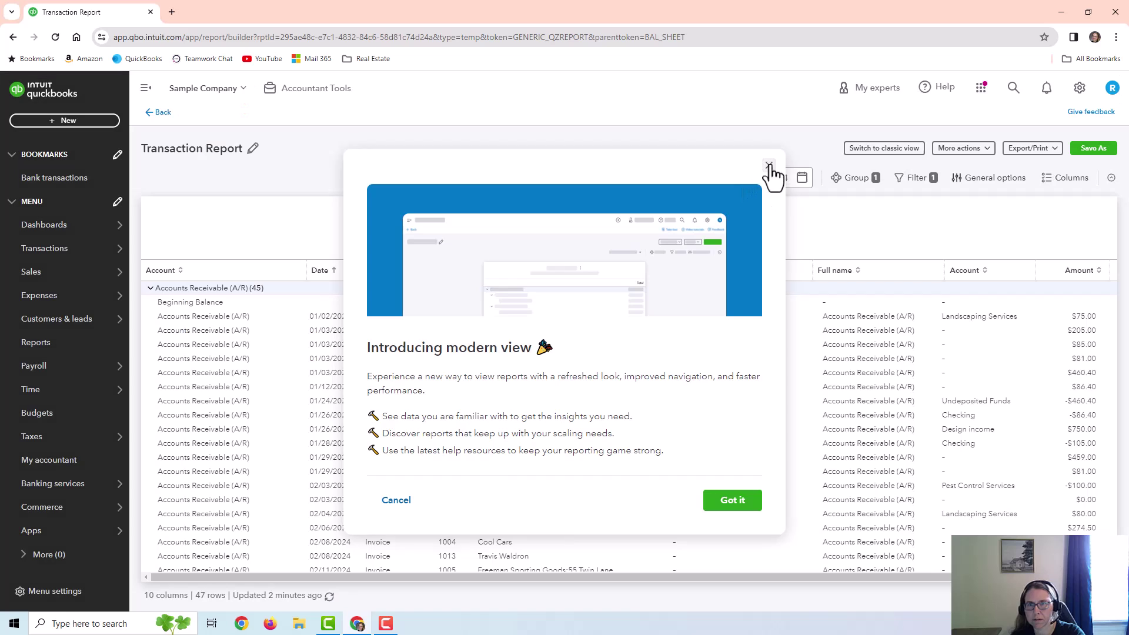
{"action": "left_click", "coordinate": [768, 166]}
{"action": "scroll", "coordinate": [979, 464], "scroll_direction": "down", "scroll_amount": 7}
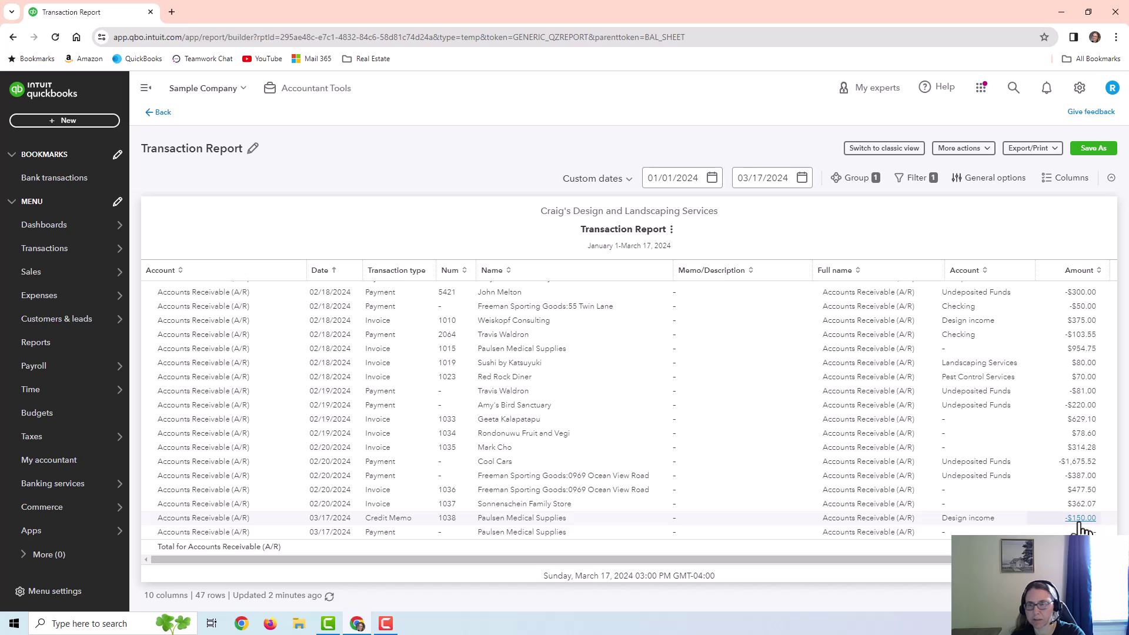
{"action": "scroll", "coordinate": [412, 317], "scroll_direction": "up", "scroll_amount": 5}
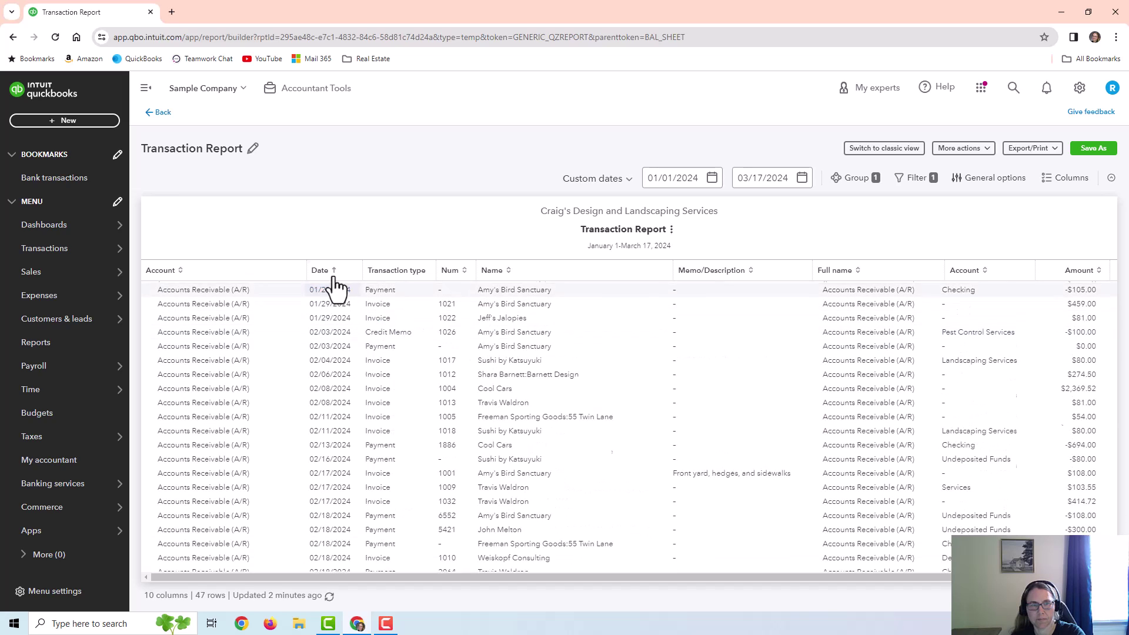
{"action": "scroll", "coordinate": [277, 286], "scroll_direction": "up", "scroll_amount": 3}
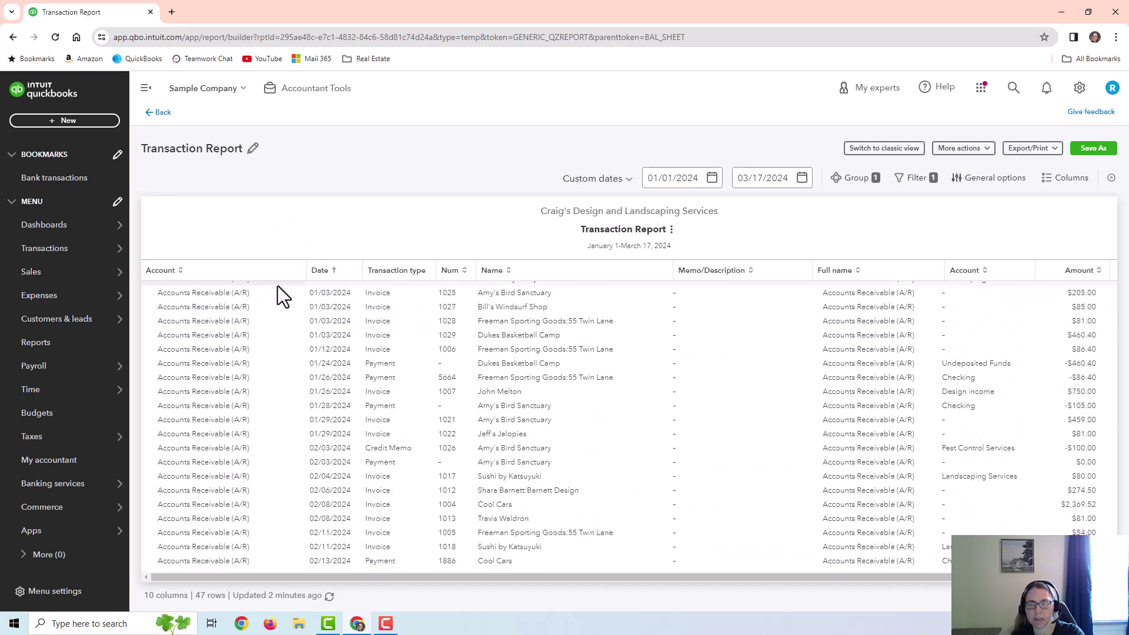
{"action": "left_click", "coordinate": [162, 113]}
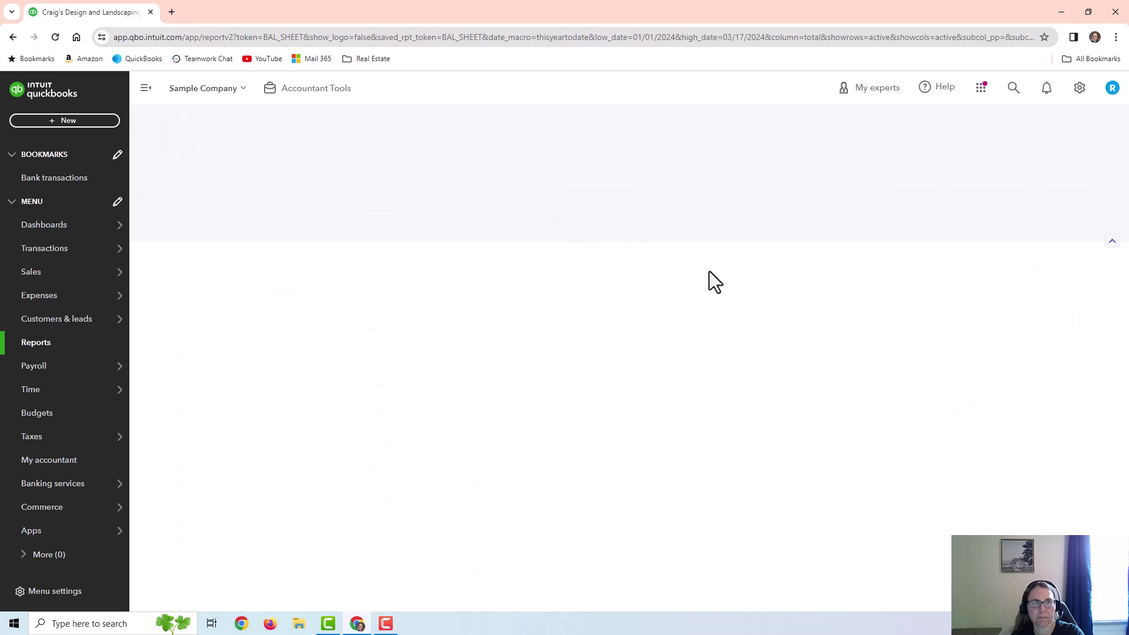
Open Profit and Loss, inspect the transactions behind Design income 2,100.00, and return to the report.
{"action": "scroll", "coordinate": [253, 329], "scroll_direction": "up", "scroll_amount": 3}
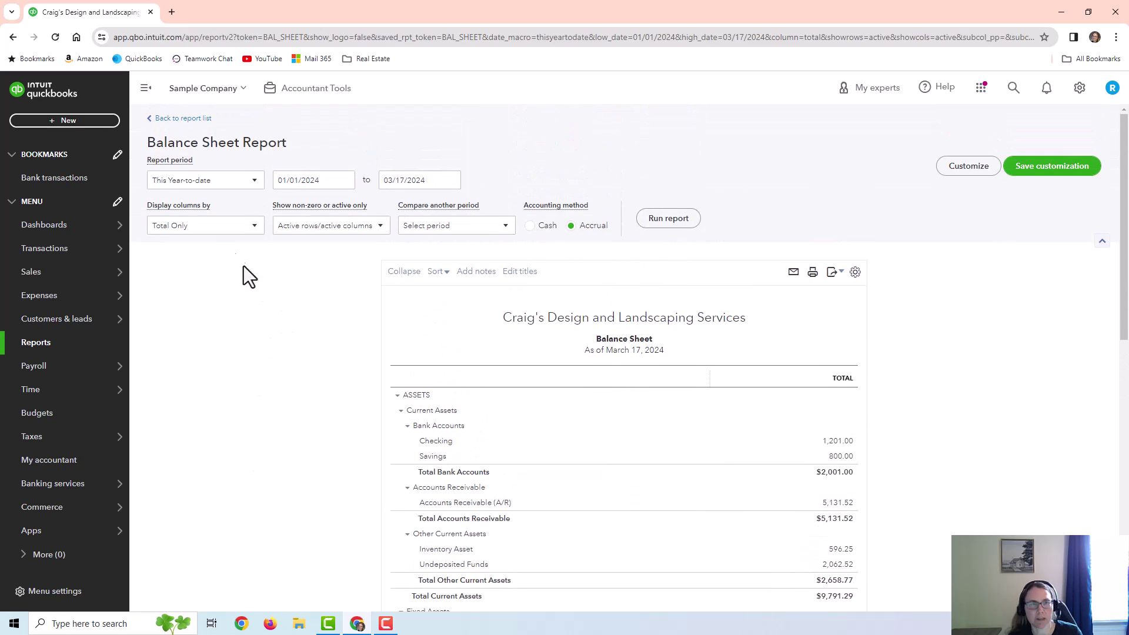
{"action": "left_click", "coordinate": [179, 123]}
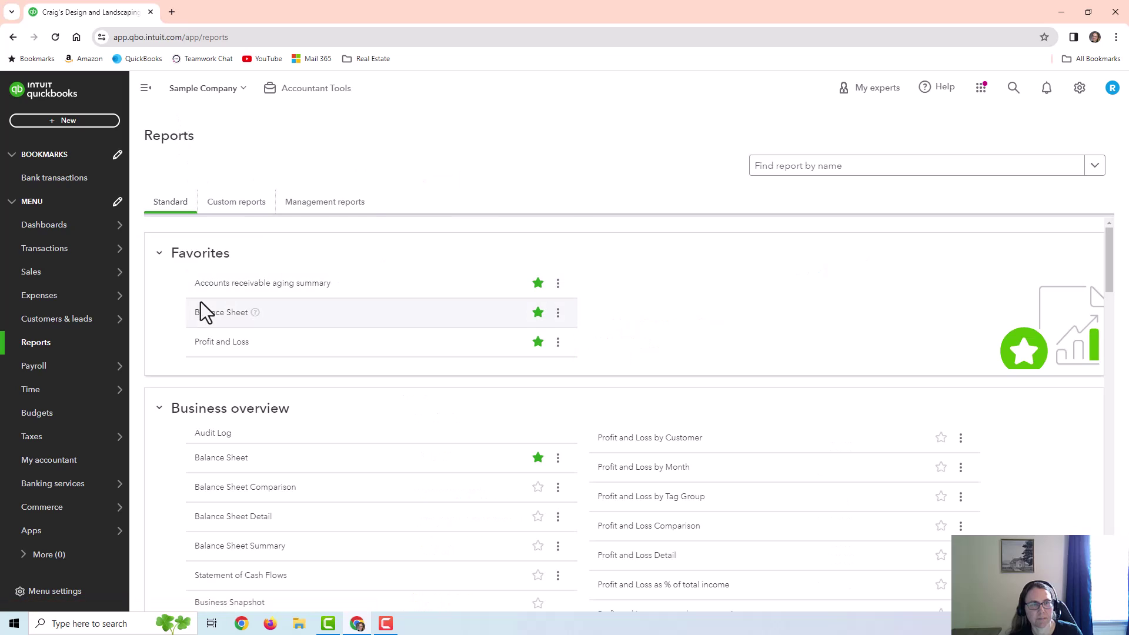
{"action": "left_click", "coordinate": [209, 343]}
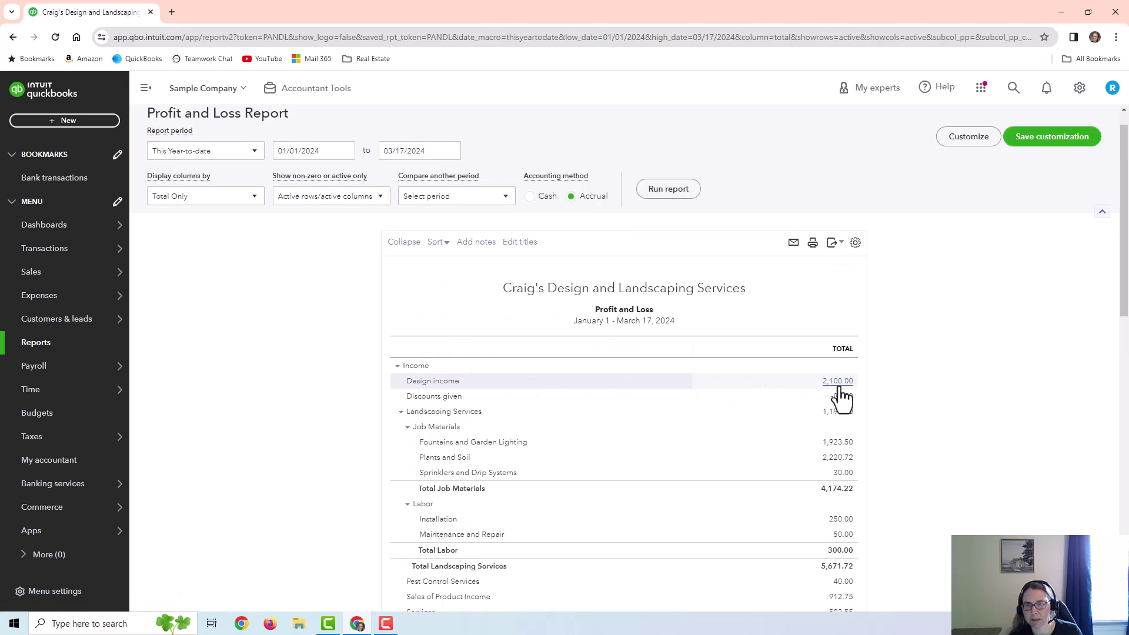
{"action": "left_click", "coordinate": [839, 387]}
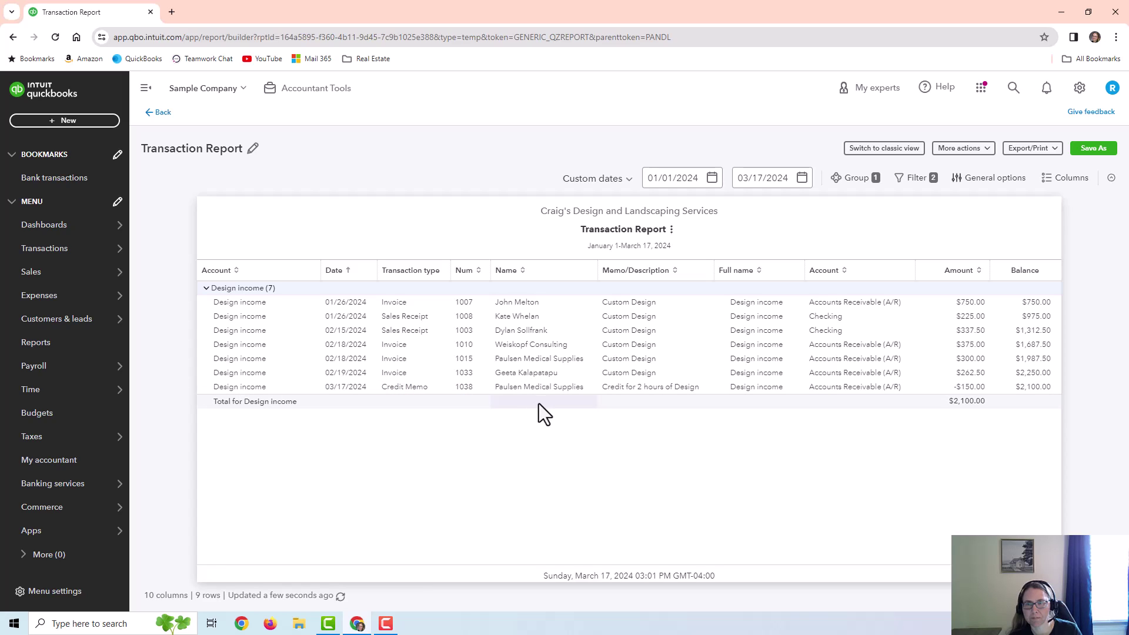
{"action": "left_click", "coordinate": [165, 120]}
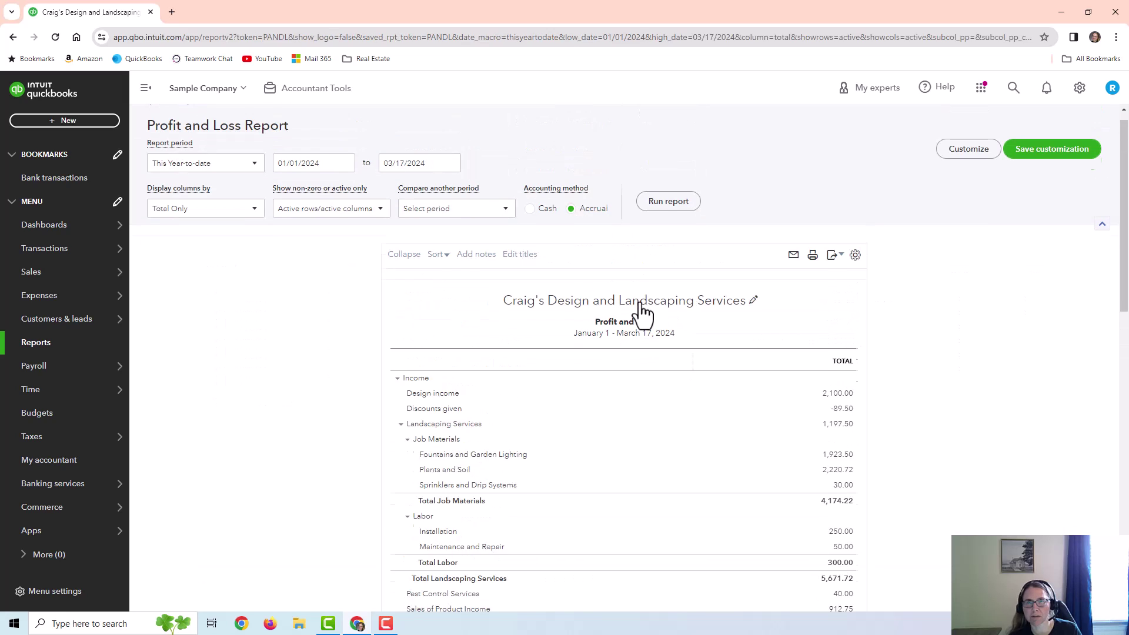
{"action": "scroll", "coordinate": [599, 273], "scroll_direction": "up", "scroll_amount": 1}
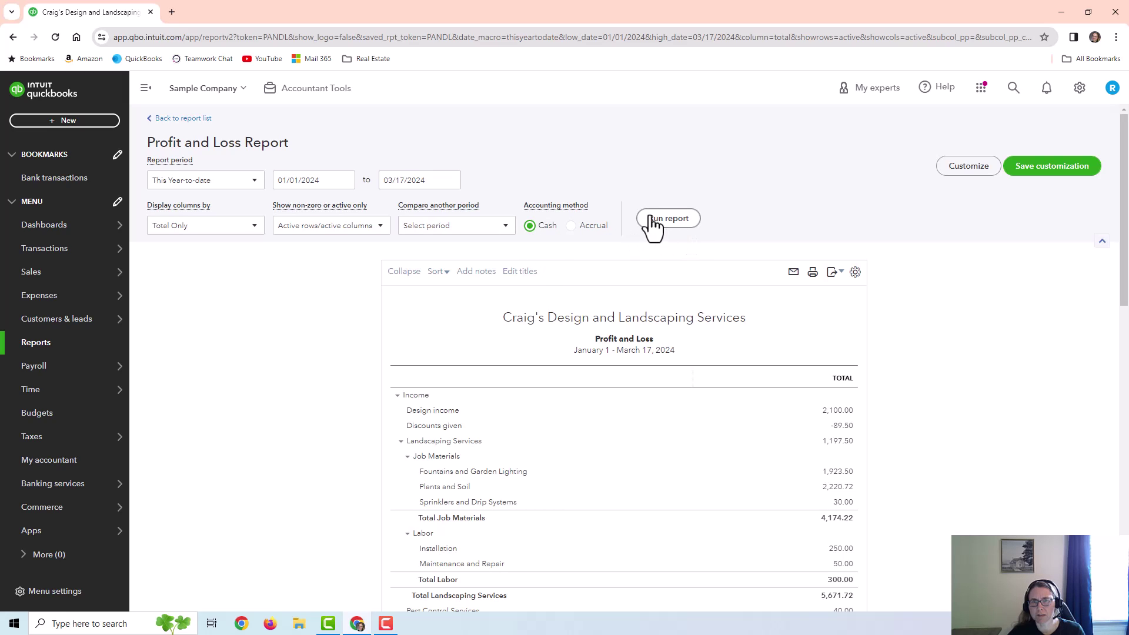
Run the cash-basis Profit and Loss, drill into Design income 759.63, and open invoice 1015.
{"action": "left_click", "coordinate": [673, 220]}
{"action": "scroll", "coordinate": [786, 265], "scroll_direction": "down", "scroll_amount": 2}
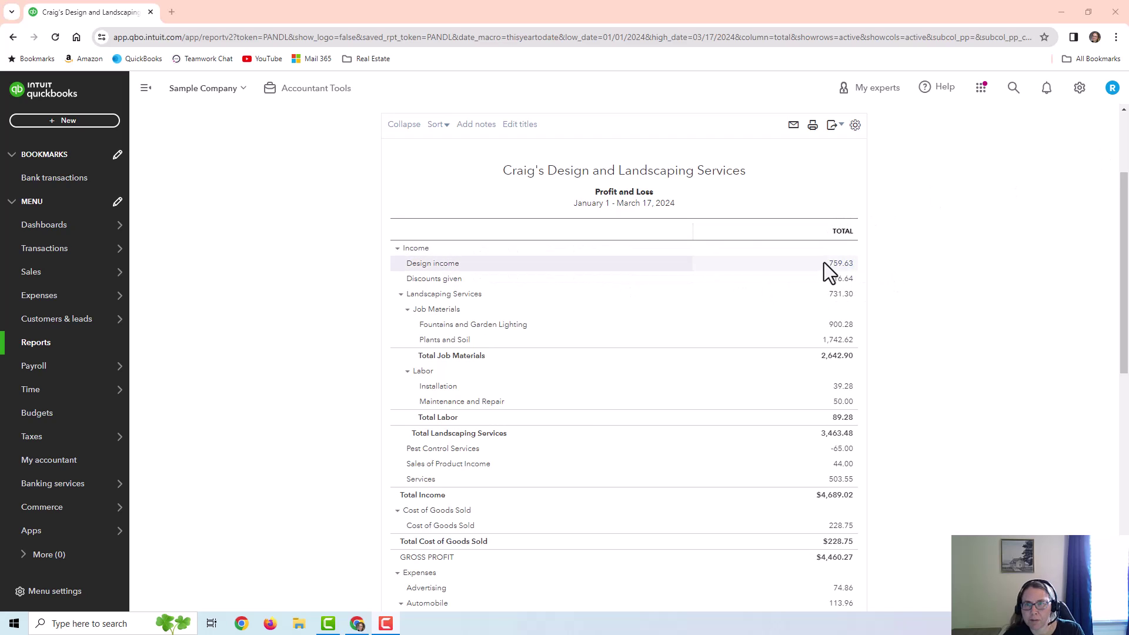
{"action": "left_click", "coordinate": [839, 264]}
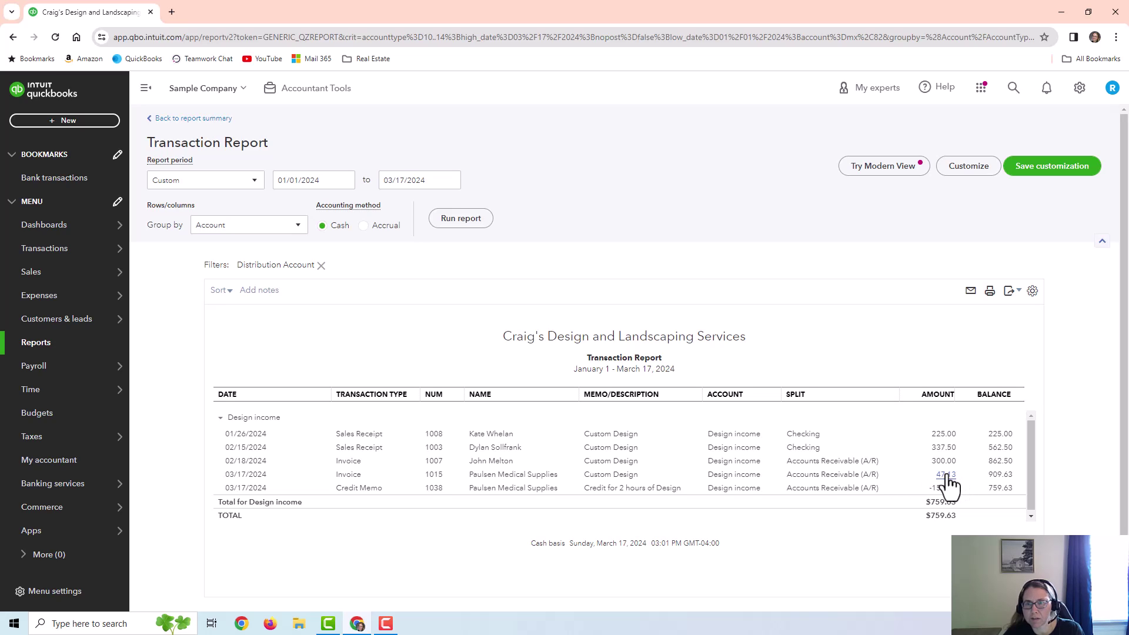
{"action": "left_click", "coordinate": [945, 475]}
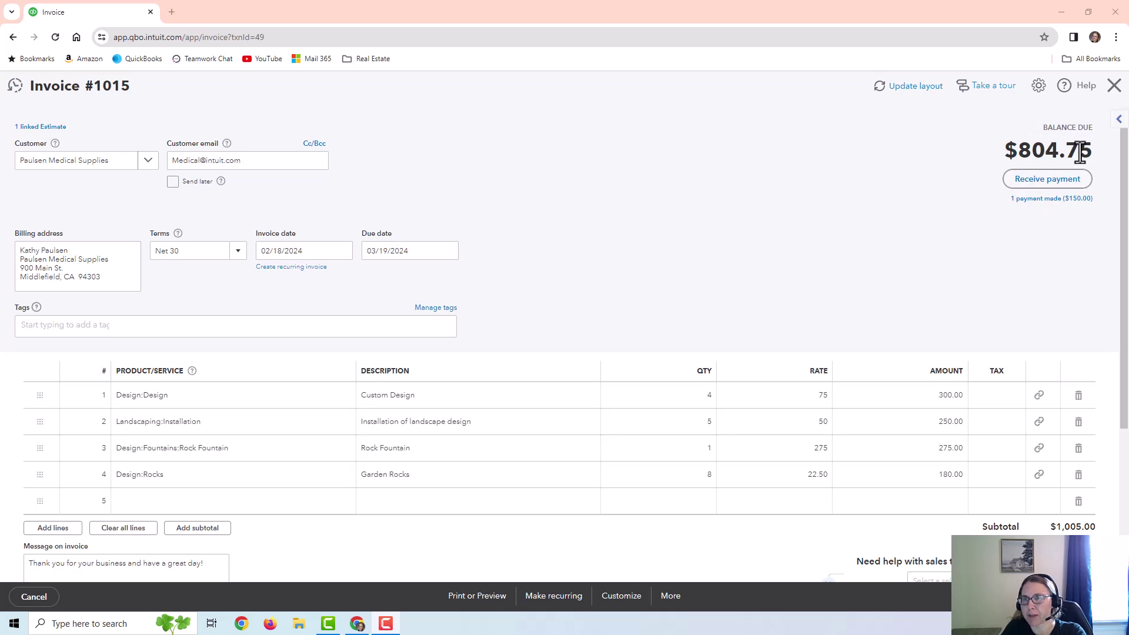
Review invoice 1015's totals and Design line, then close it without saving changes.
{"action": "scroll", "coordinate": [805, 250], "scroll_direction": "down", "scroll_amount": 3}
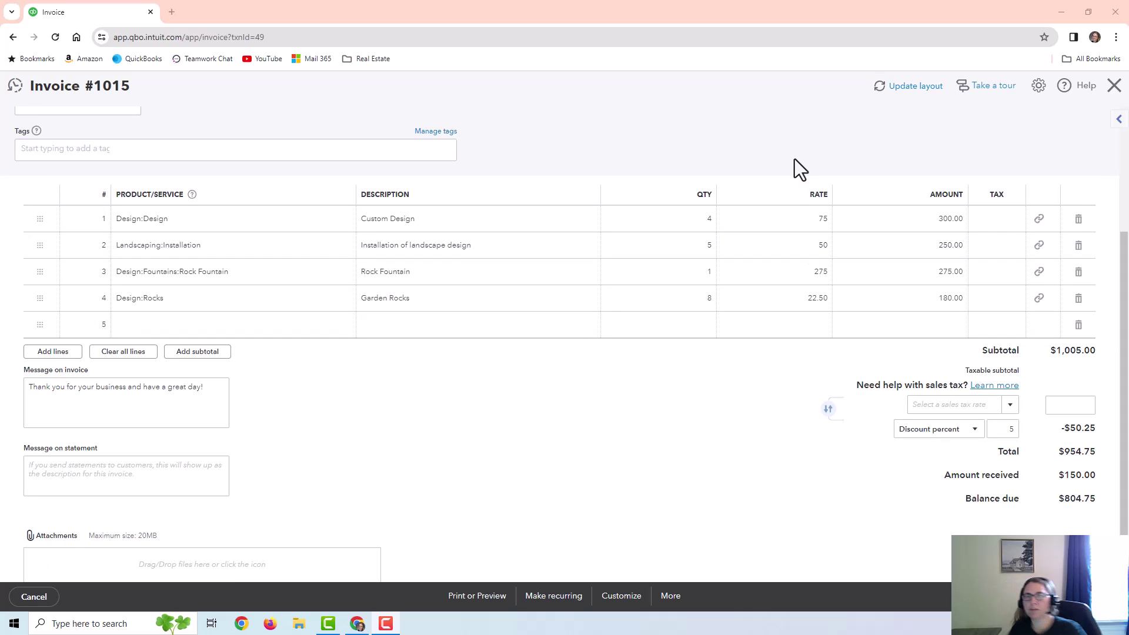
{"action": "scroll", "coordinate": [864, 306], "scroll_direction": "up", "scroll_amount": 3}
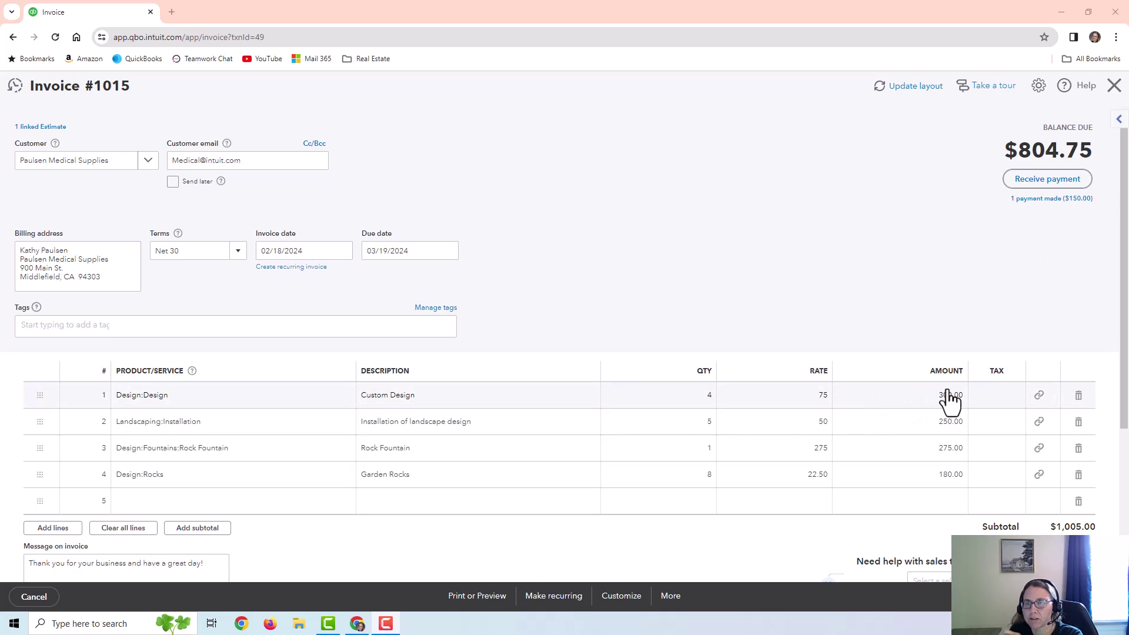
{"action": "left_click", "coordinate": [932, 400]}
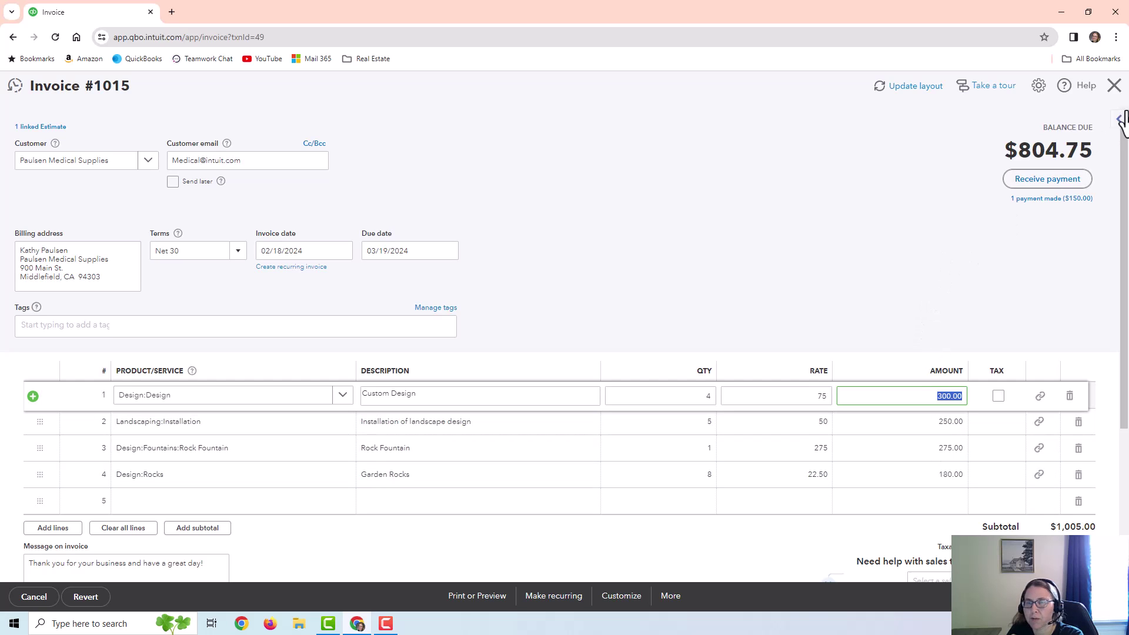
{"action": "left_click", "coordinate": [1114, 86]}
{"action": "left_click", "coordinate": [626, 360]}
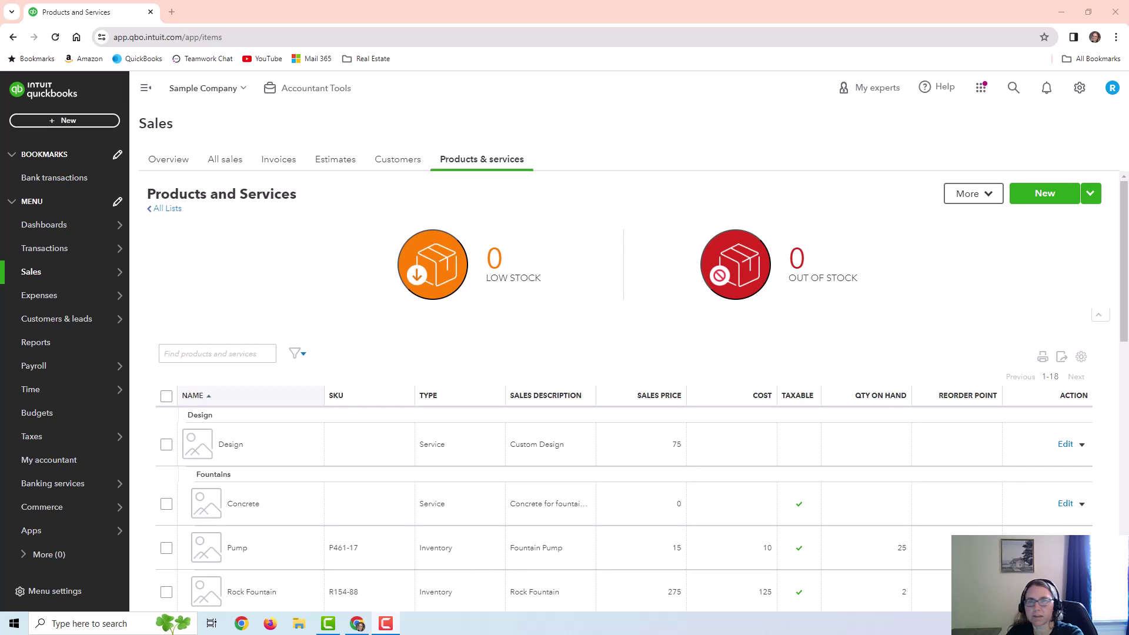
{"action": "scroll", "coordinate": [669, 290], "scroll_direction": "down", "scroll_amount": 2}
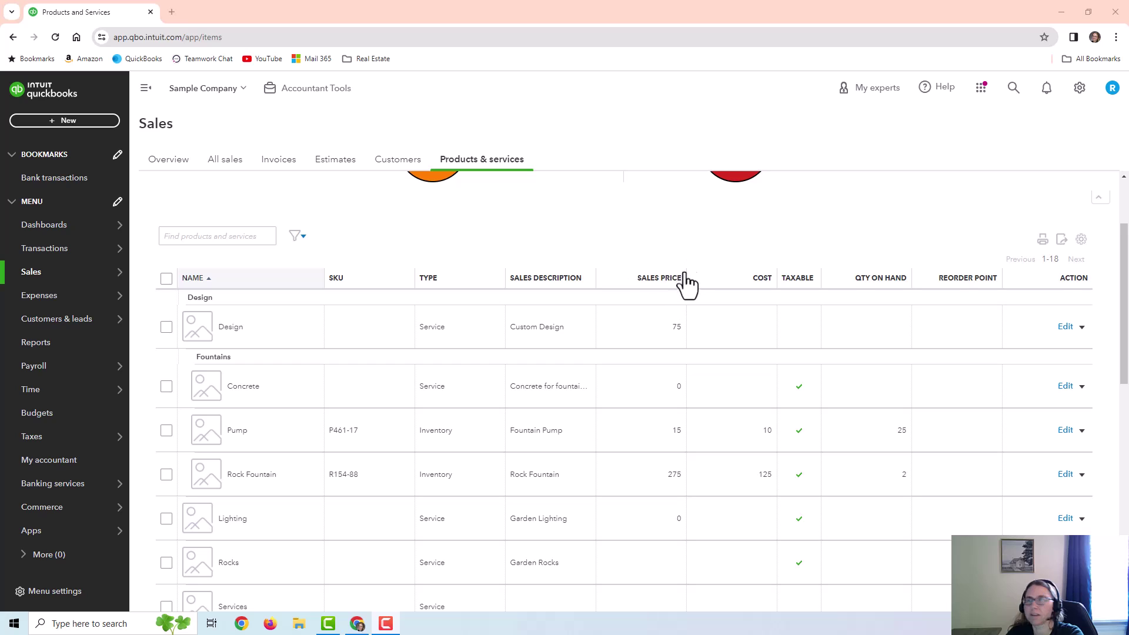
{"action": "scroll", "coordinate": [693, 277], "scroll_direction": "down", "scroll_amount": 3}
{"action": "scroll", "coordinate": [664, 428], "scroll_direction": "down", "scroll_amount": 6}
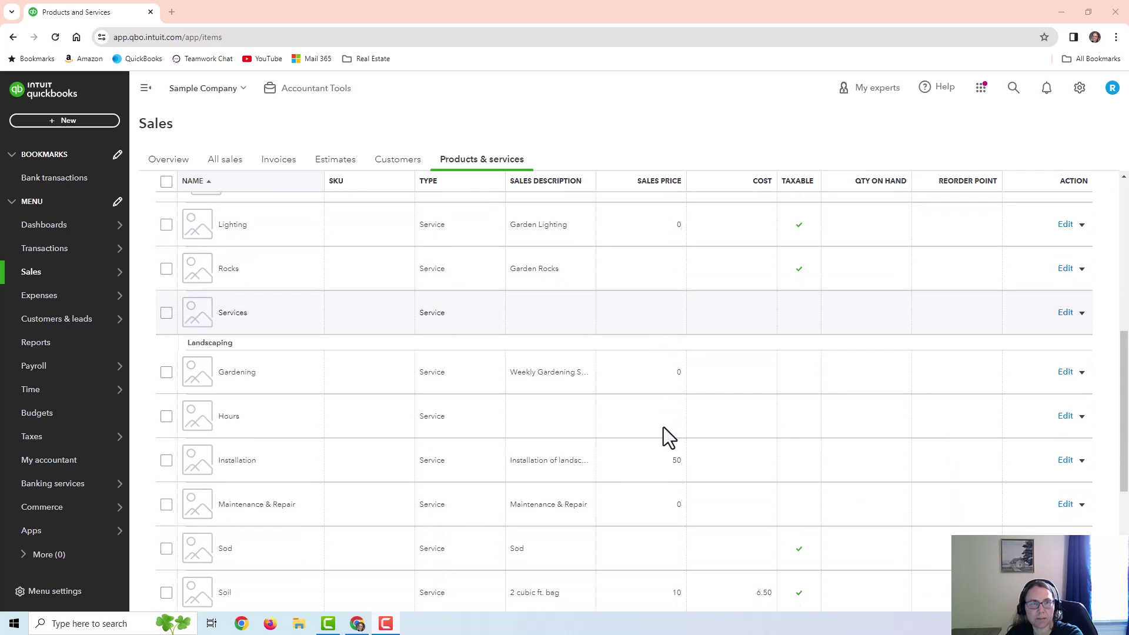
{"action": "scroll", "coordinate": [663, 425], "scroll_direction": "down", "scroll_amount": 1}
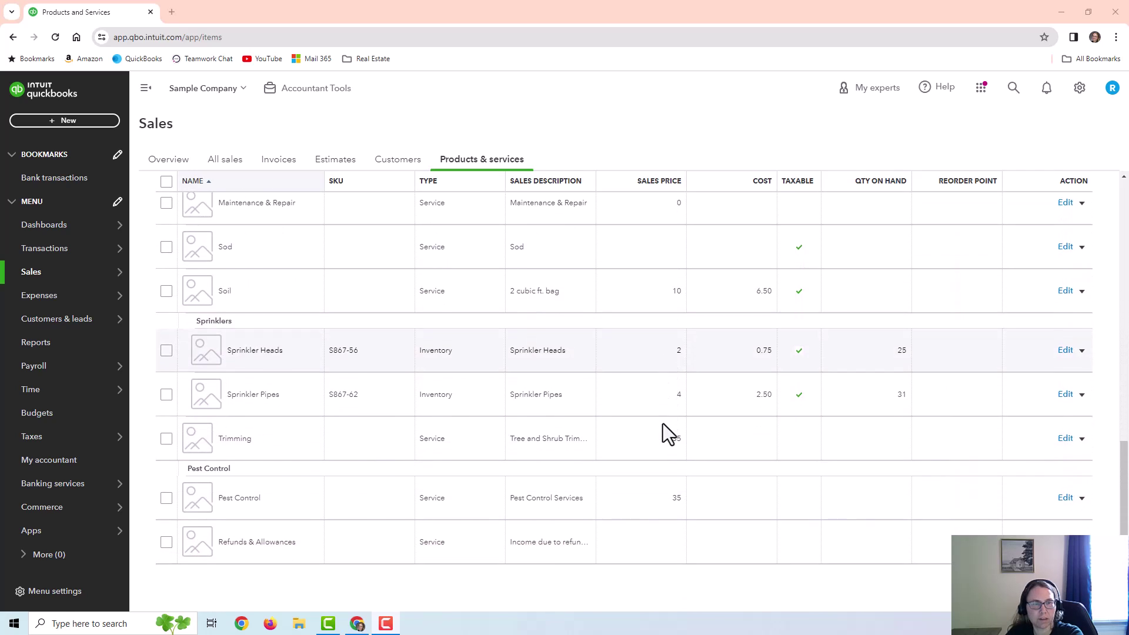
{"action": "left_click_drag", "start_coordinate": [227, 394], "coordinate": [258, 394]}
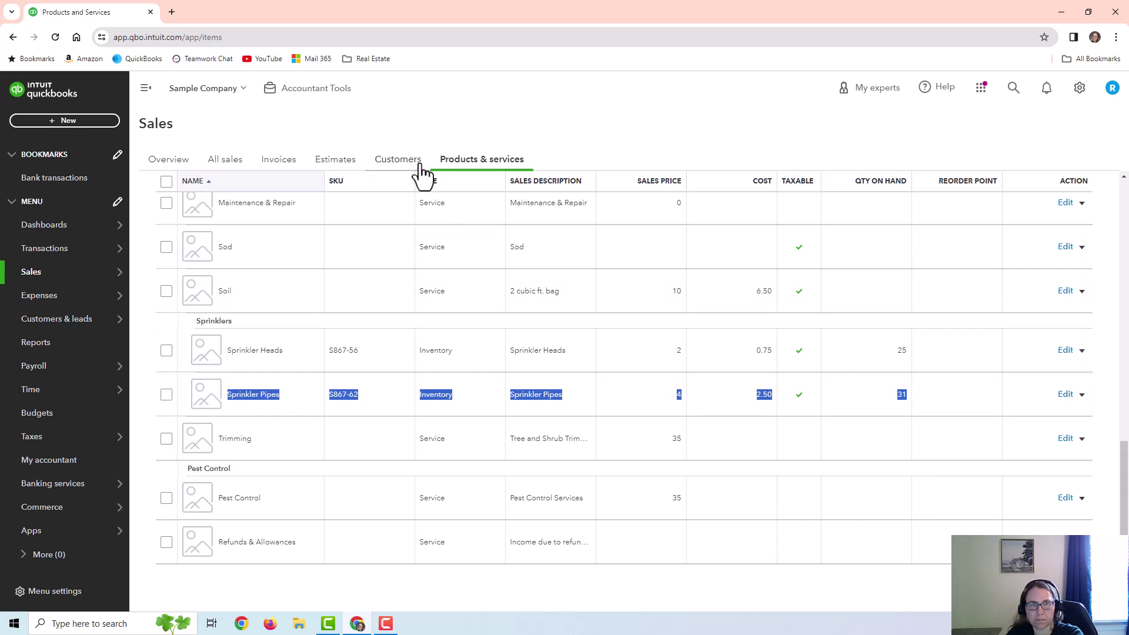
{"action": "left_click", "coordinate": [398, 163]}
{"action": "scroll", "coordinate": [228, 491], "scroll_direction": "down", "scroll_amount": 5}
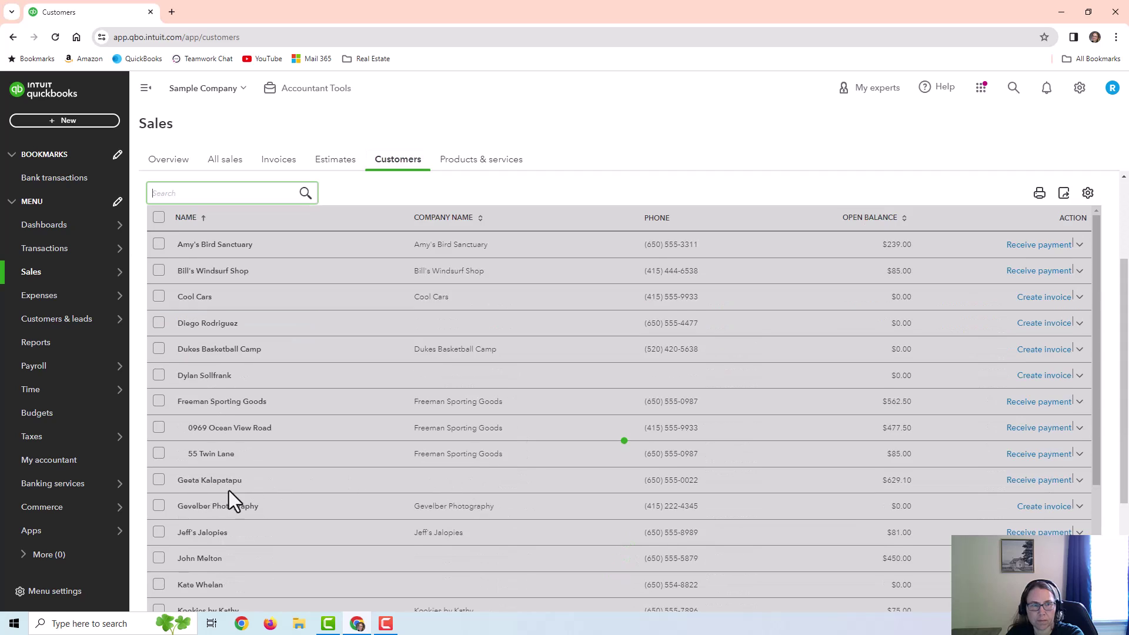
{"action": "scroll", "coordinate": [215, 414], "scroll_direction": "down", "scroll_amount": 2}
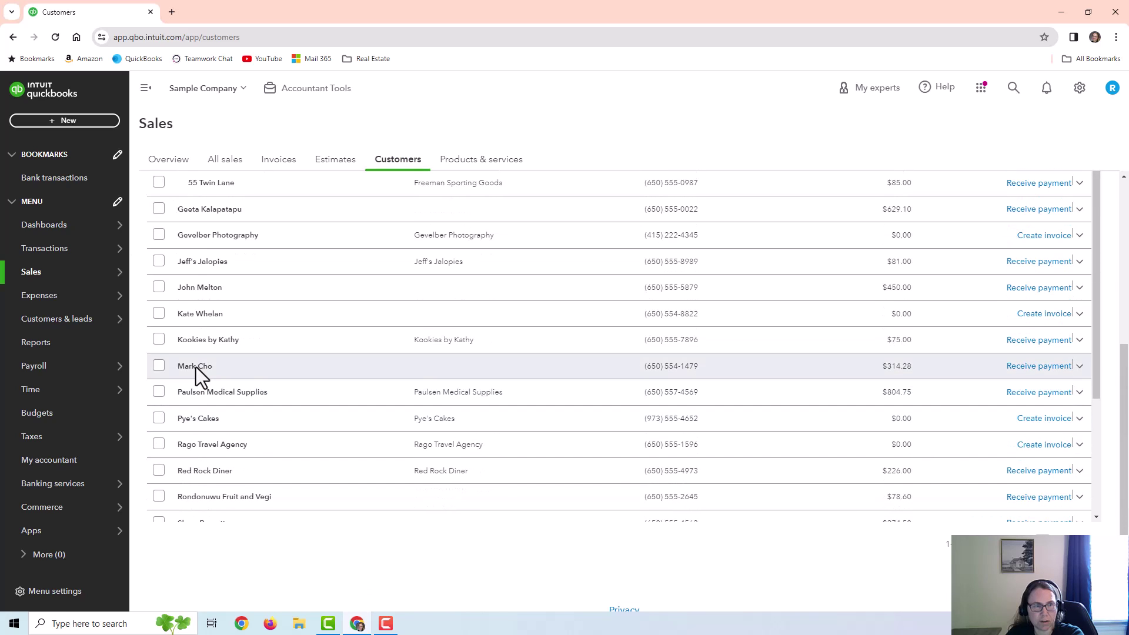
{"action": "left_click", "coordinate": [195, 367]}
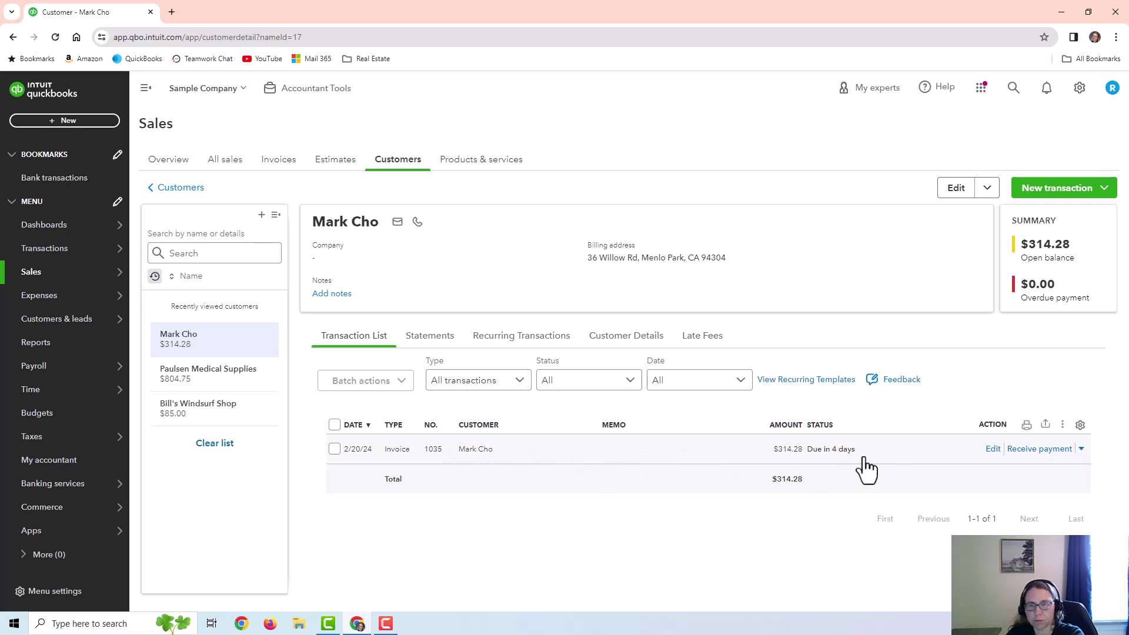
{"action": "left_click", "coordinate": [993, 448]}
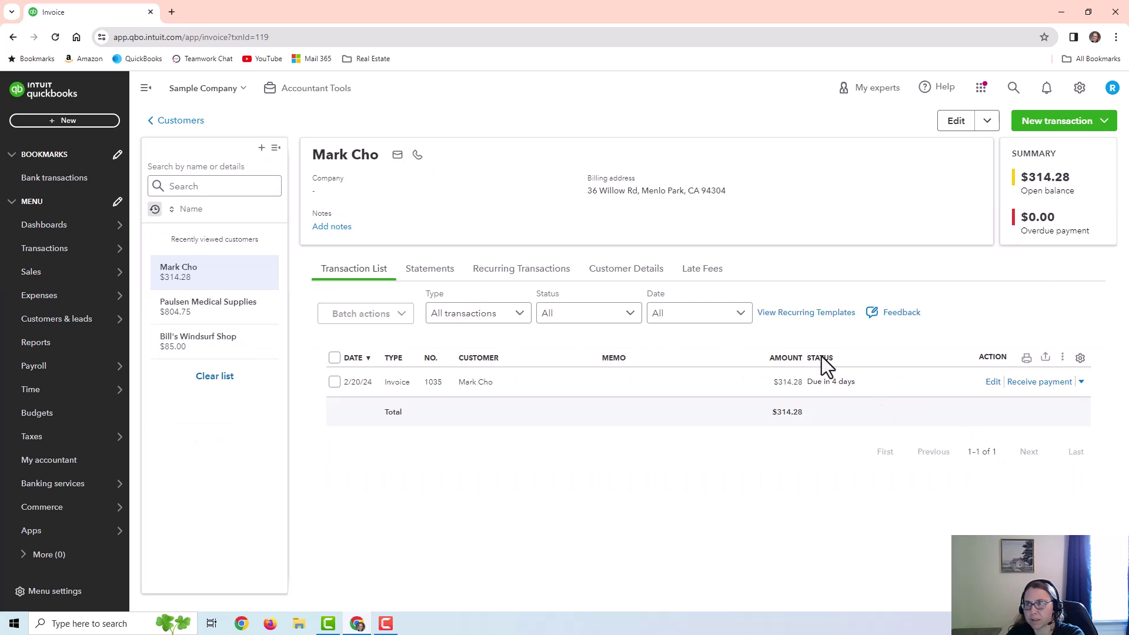
{"action": "scroll", "coordinate": [179, 357], "scroll_direction": "down", "scroll_amount": 1}
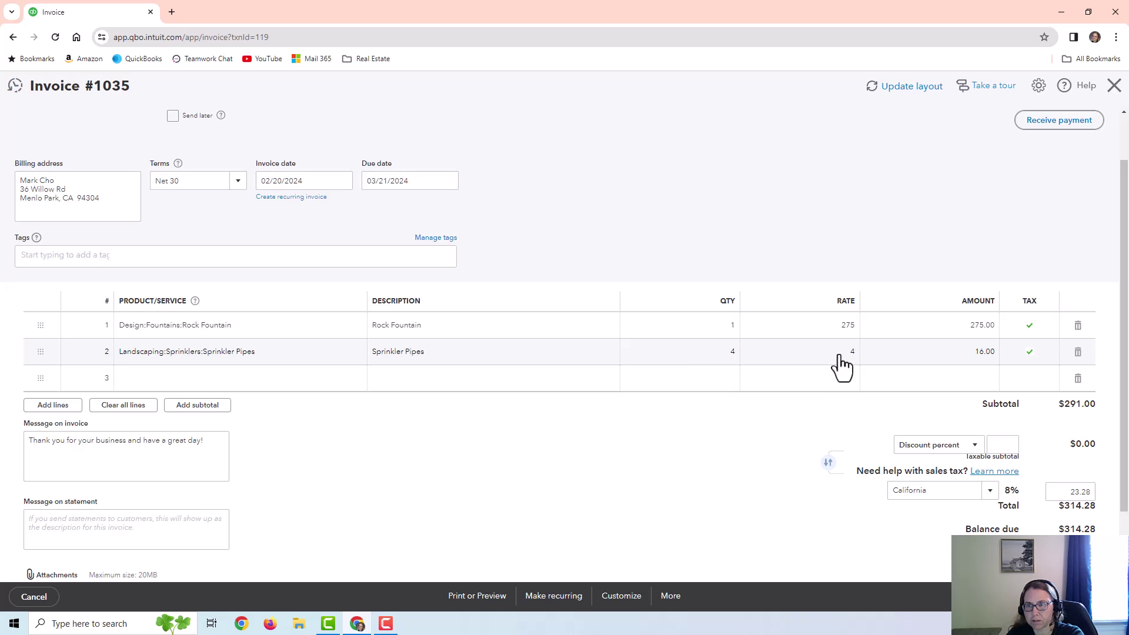
{"action": "scroll", "coordinate": [842, 366], "scroll_direction": "up", "scroll_amount": 1}
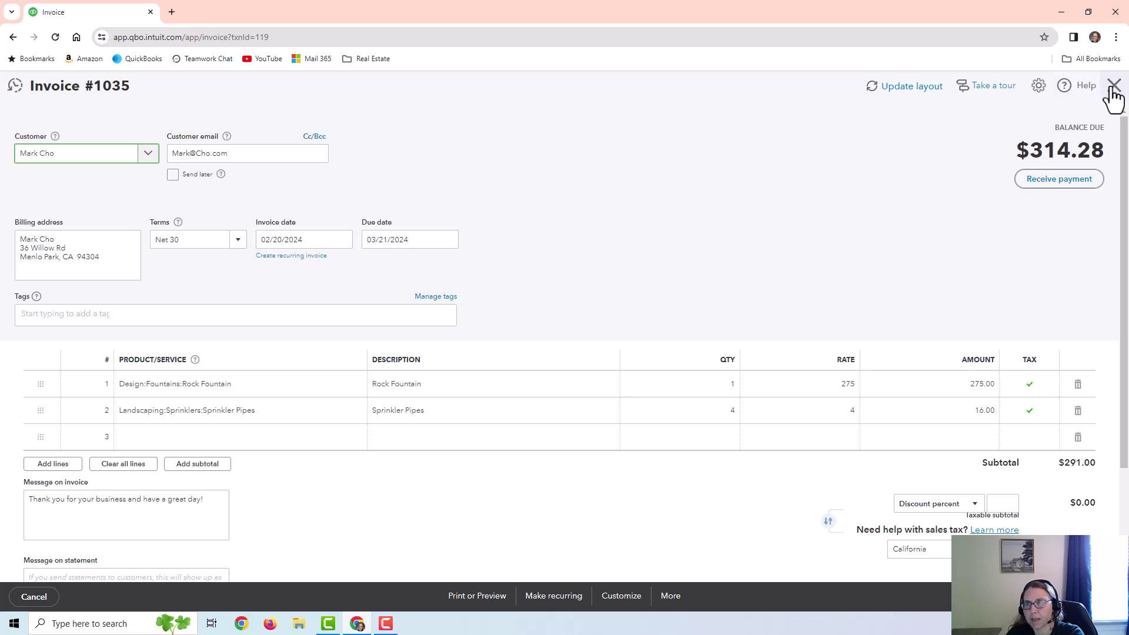
{"action": "mouse_move", "coordinate": [693, 418]}
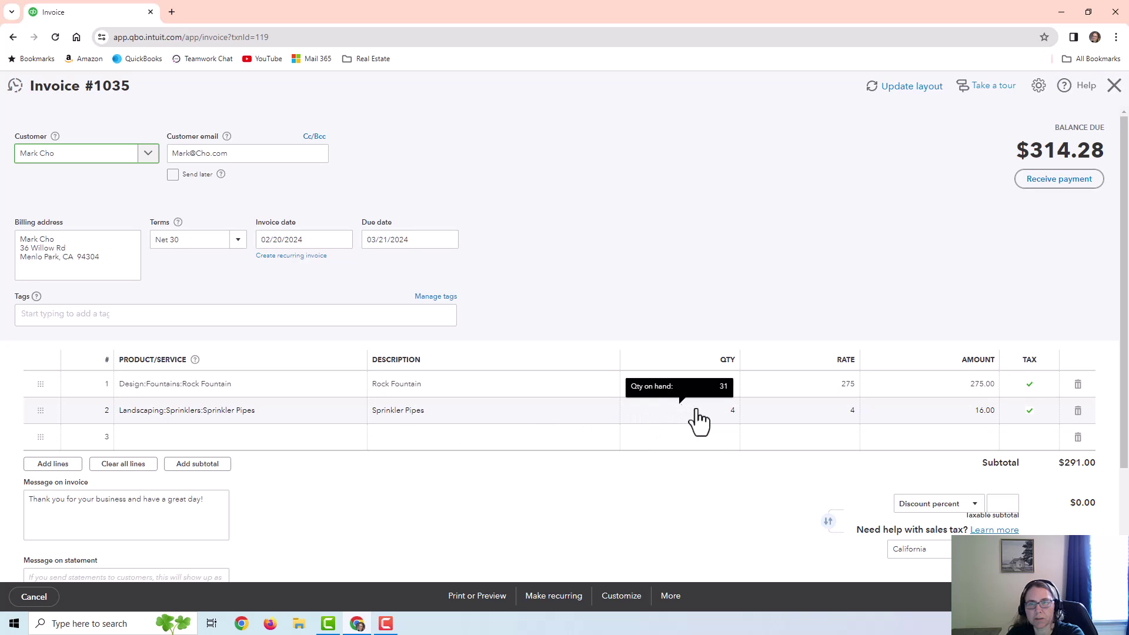
{"action": "left_click", "coordinate": [1112, 93]}
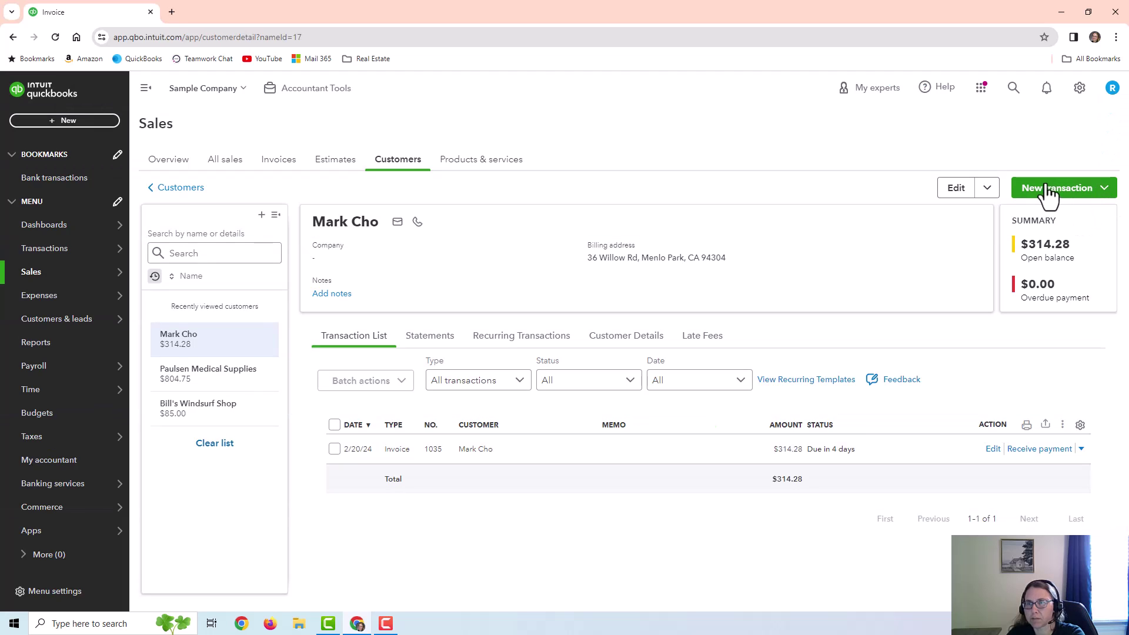
Start a new credit memo with Sprinkler Pipes on the first product line.
{"action": "left_click", "coordinate": [1049, 189]}
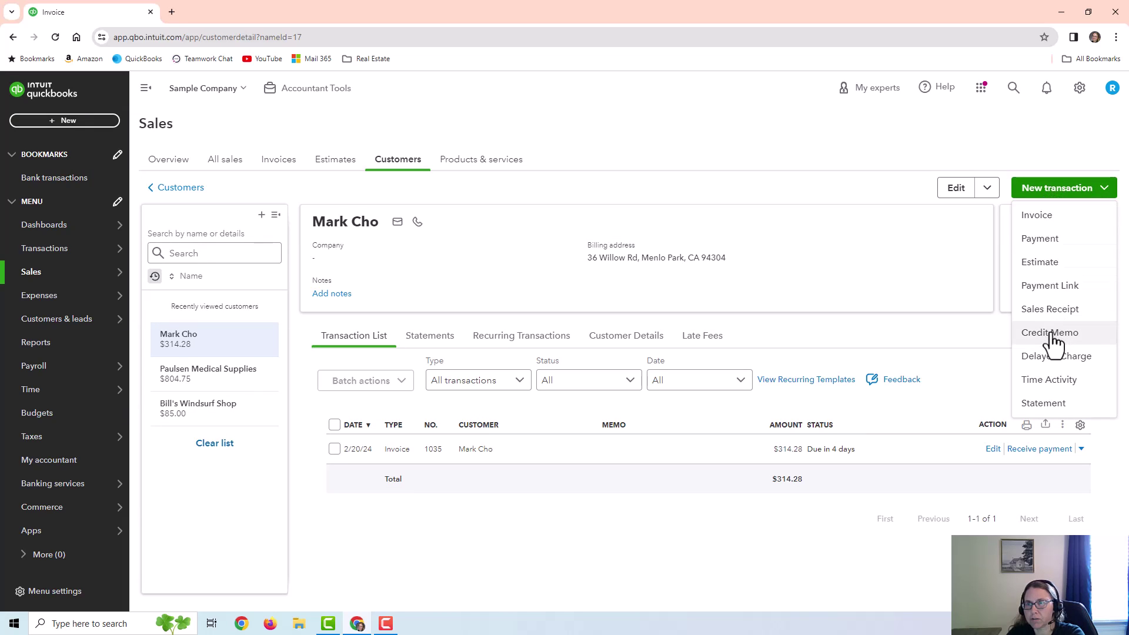
{"action": "left_click", "coordinate": [1054, 332]}
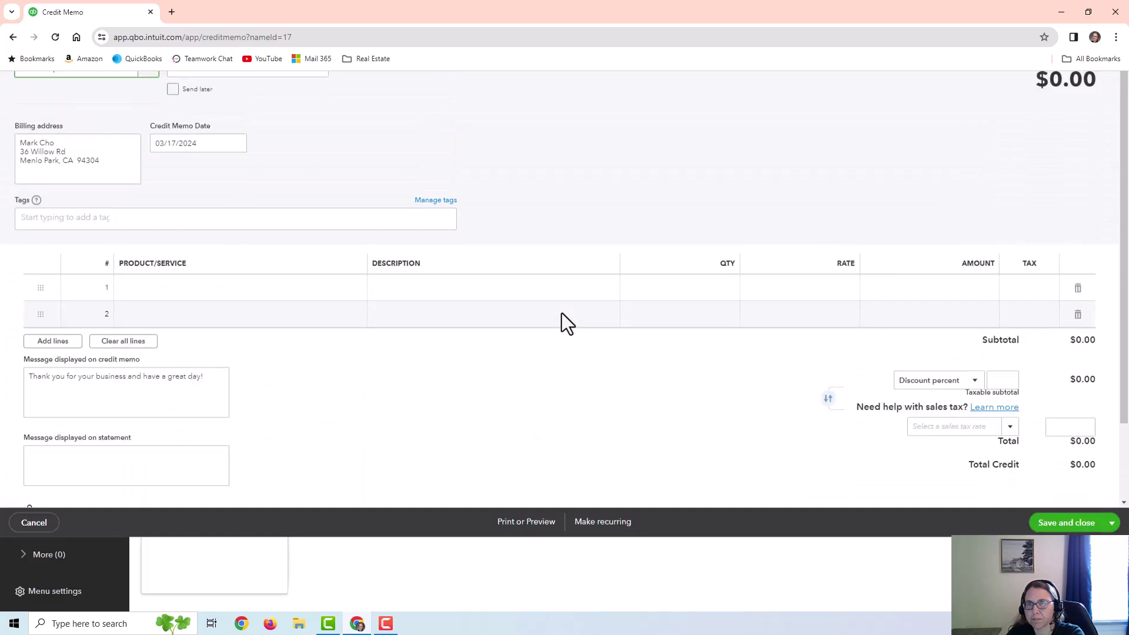
{"action": "left_click", "coordinate": [241, 387]}
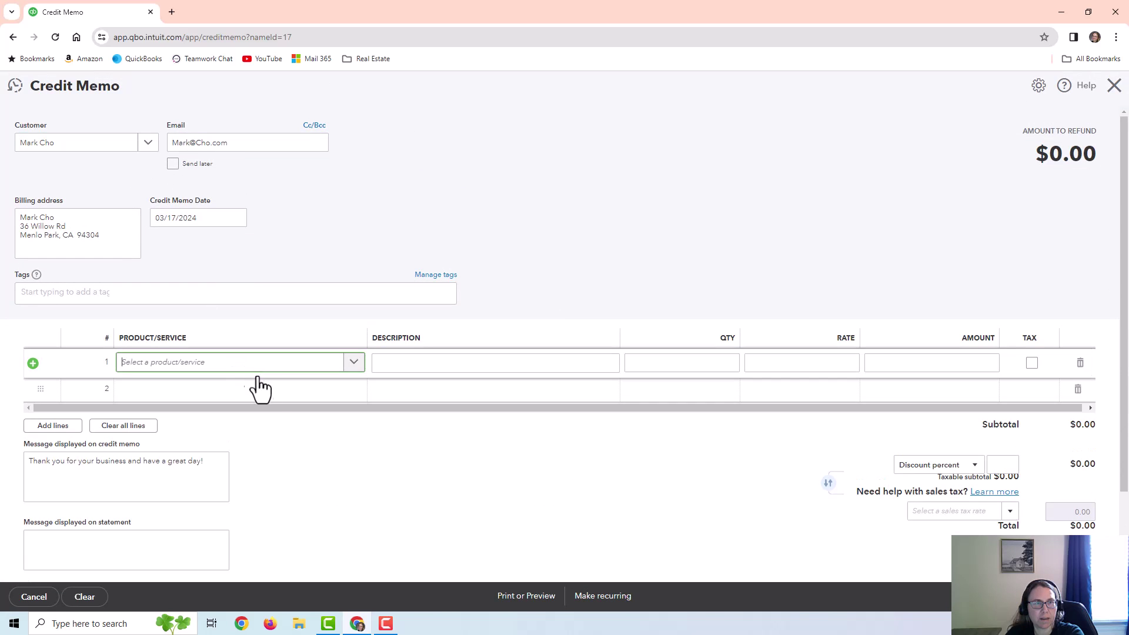
{"action": "left_click", "coordinate": [351, 364]}
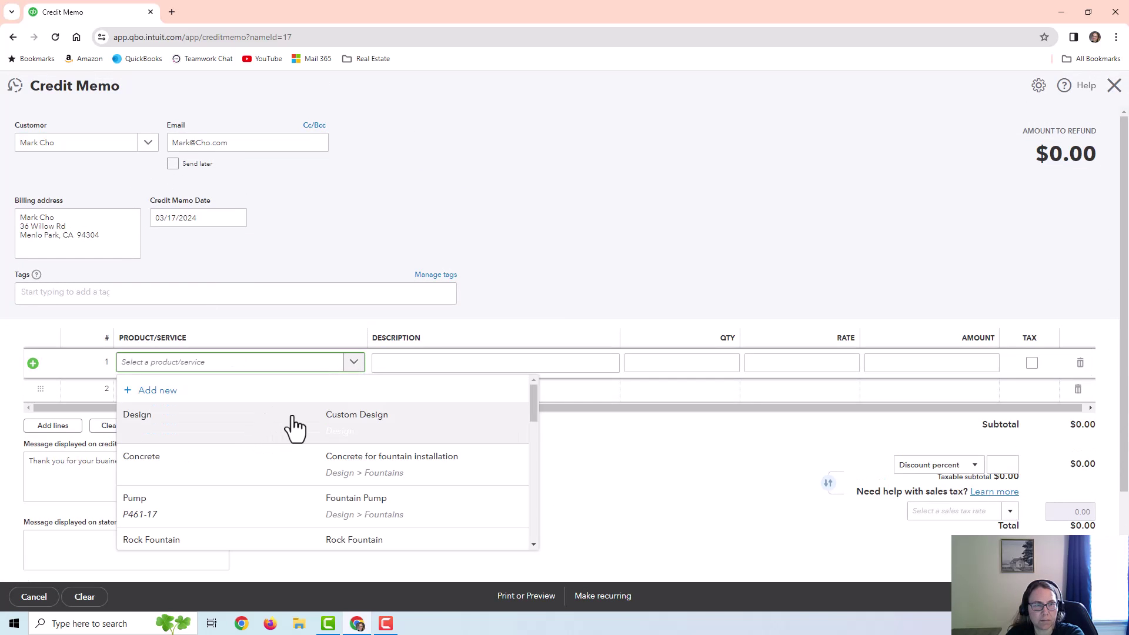
{"action": "type", "text": "sprinkler"}
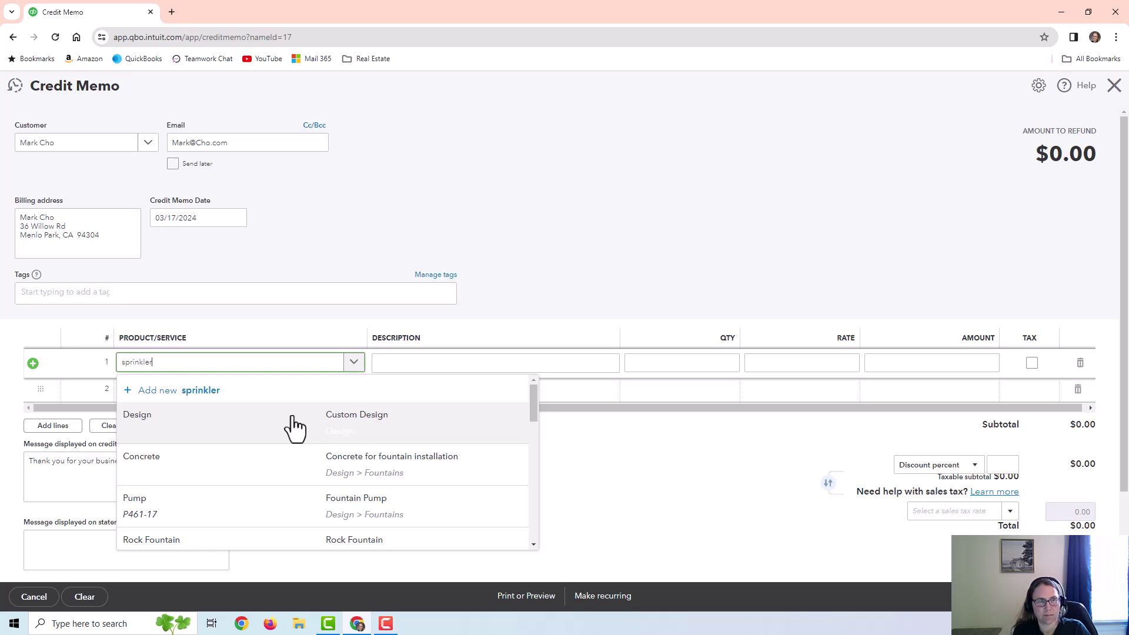
{"action": "left_click", "coordinate": [219, 469]}
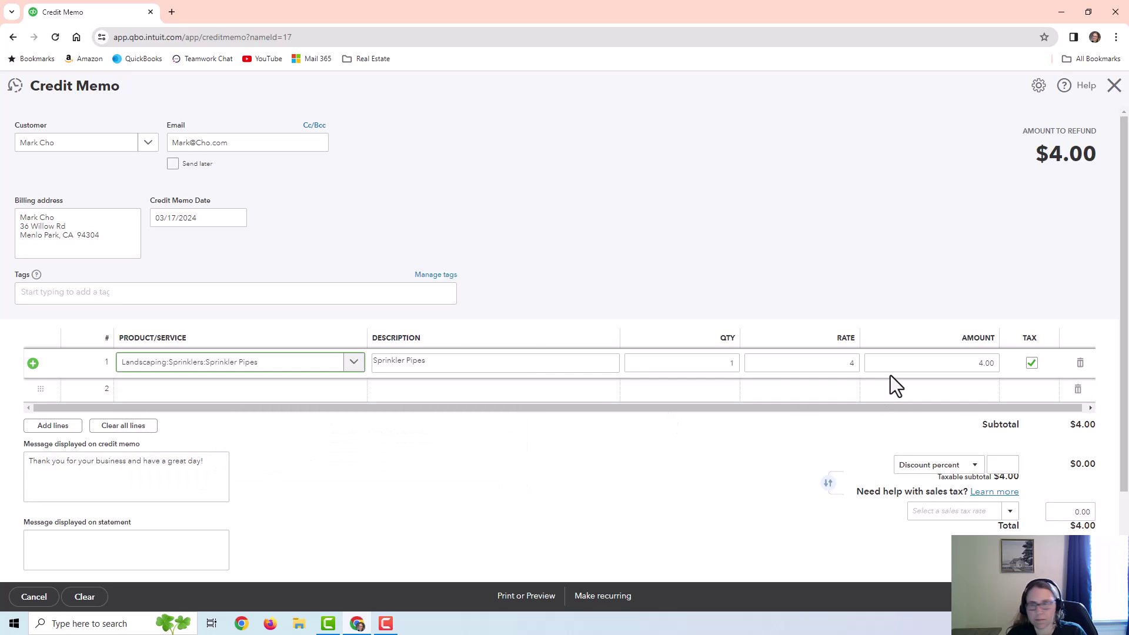
Set the line to quantity 2 at rate 4 and apply California 8% sales tax.
{"action": "left_click", "coordinate": [711, 365]}
{"action": "type", "text": "2"}
{"action": "key", "text": "Tab"}
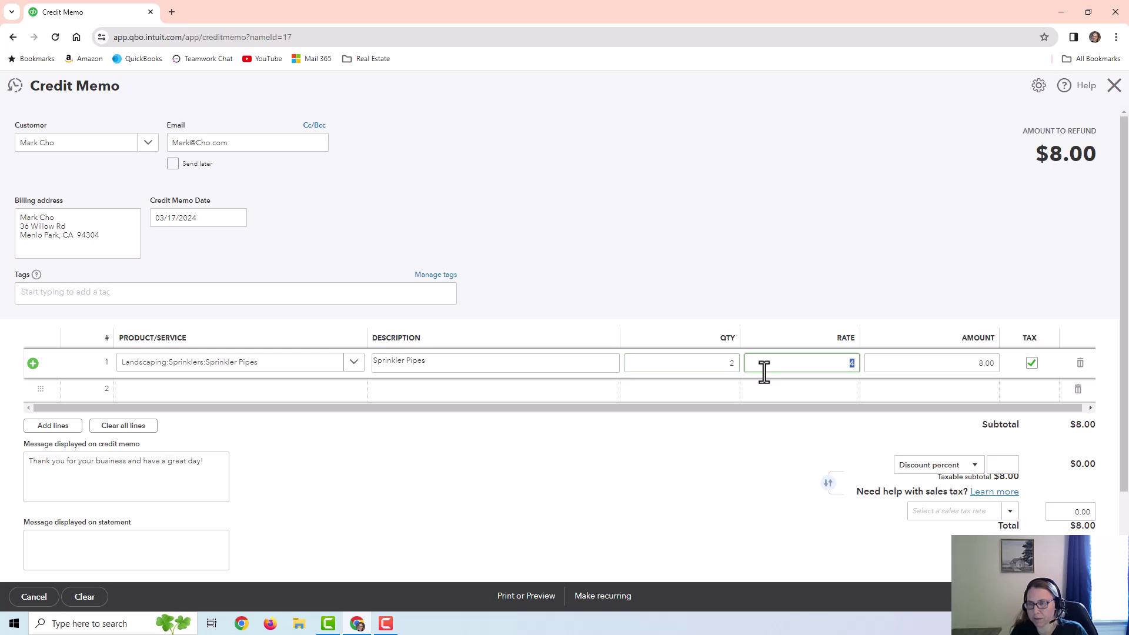
{"action": "left_click", "coordinate": [961, 510]}
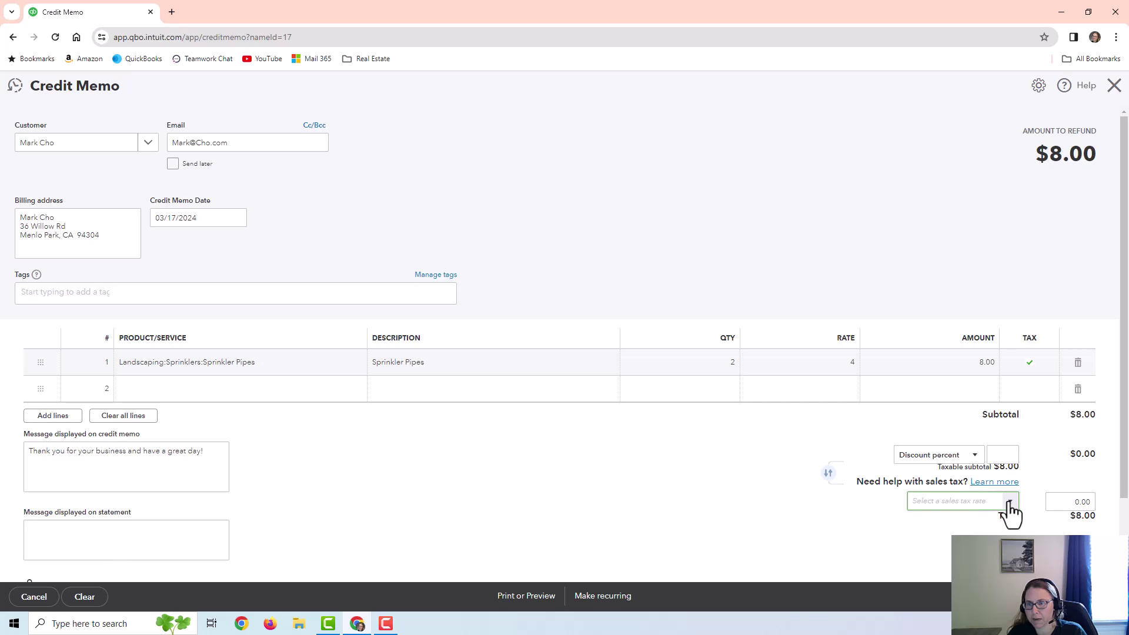
{"action": "left_click", "coordinate": [1008, 504]}
{"action": "left_click", "coordinate": [940, 539]}
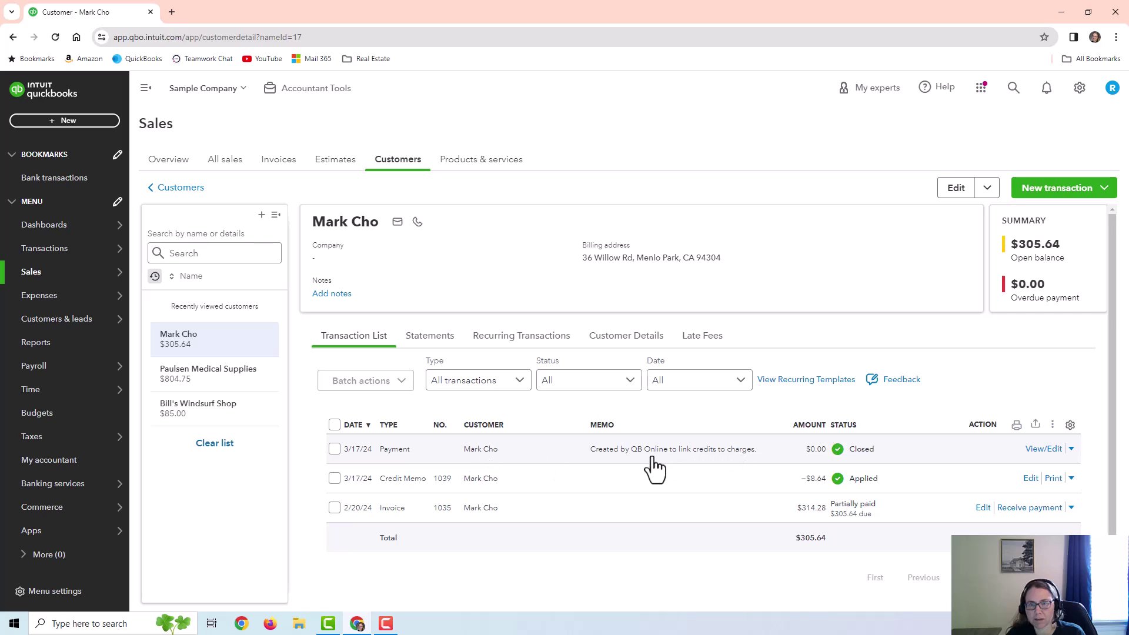
{"action": "left_click", "coordinate": [1037, 449]}
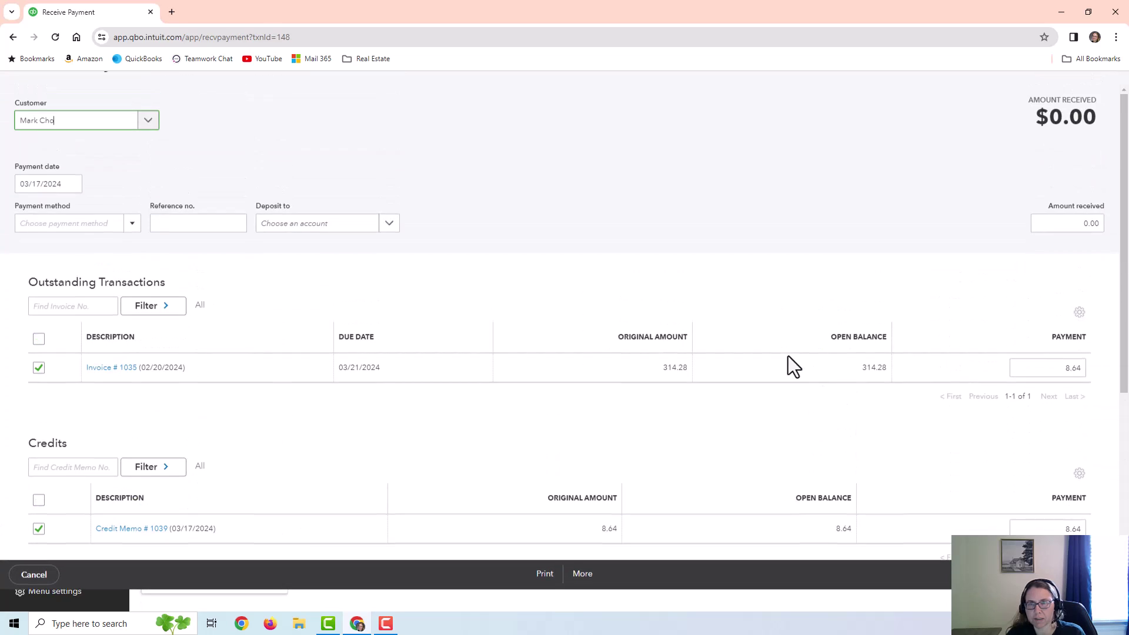
{"action": "scroll", "coordinate": [434, 294], "scroll_direction": "down", "scroll_amount": 2}
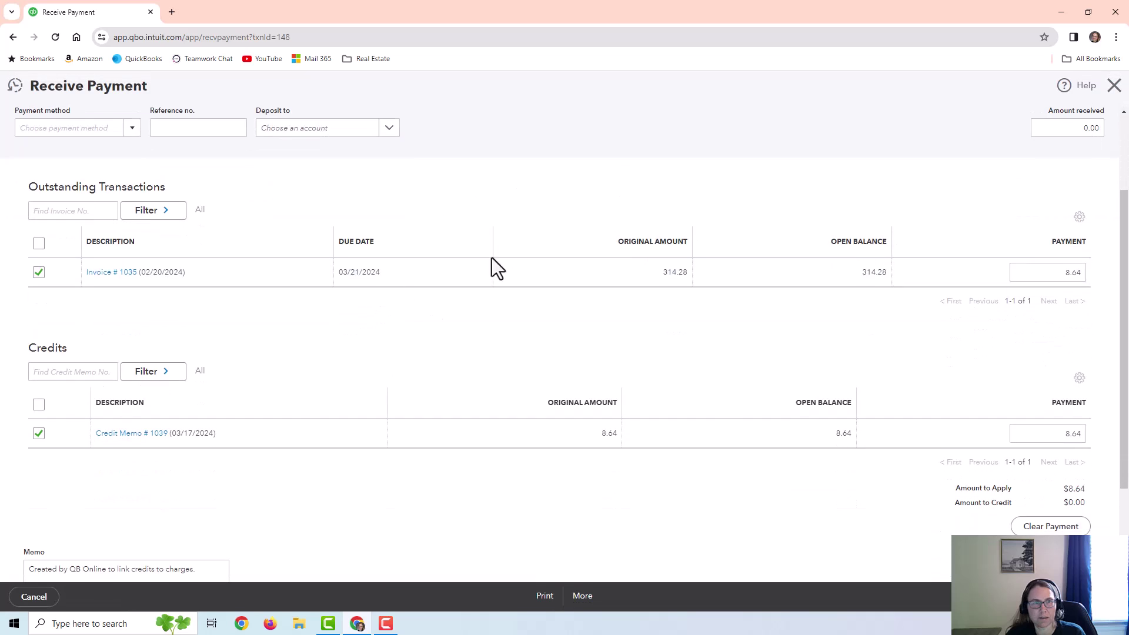
{"action": "left_click", "coordinate": [1078, 126]}
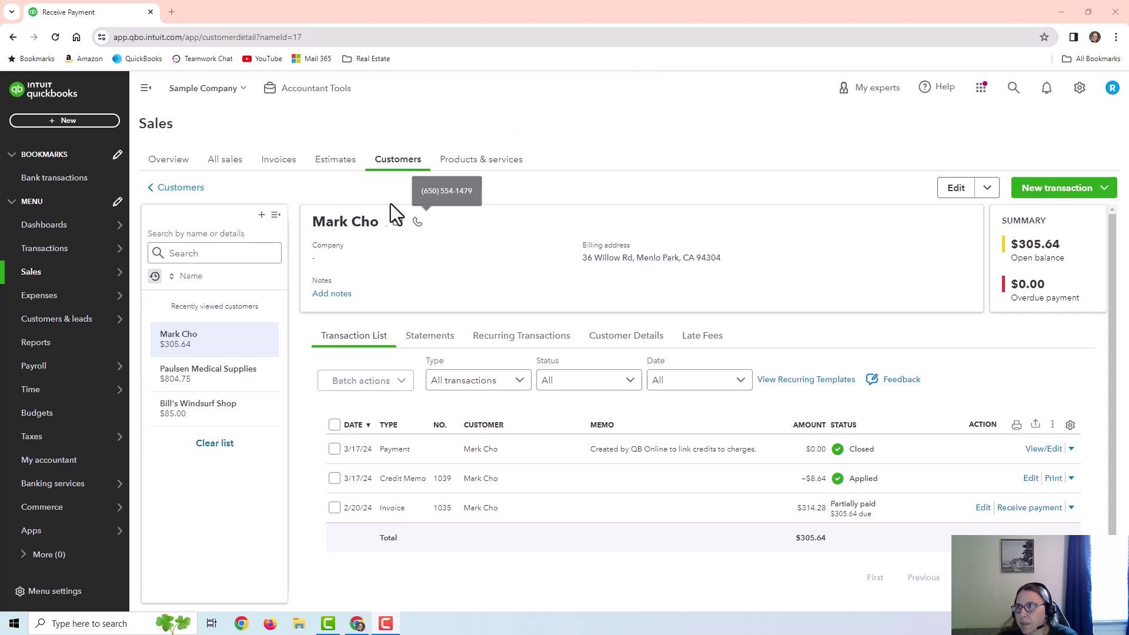
Open the Inventory Valuation Summary report from the reports list.
{"action": "mouse_move", "coordinate": [23, 368]}
{"action": "left_click", "coordinate": [26, 342]}
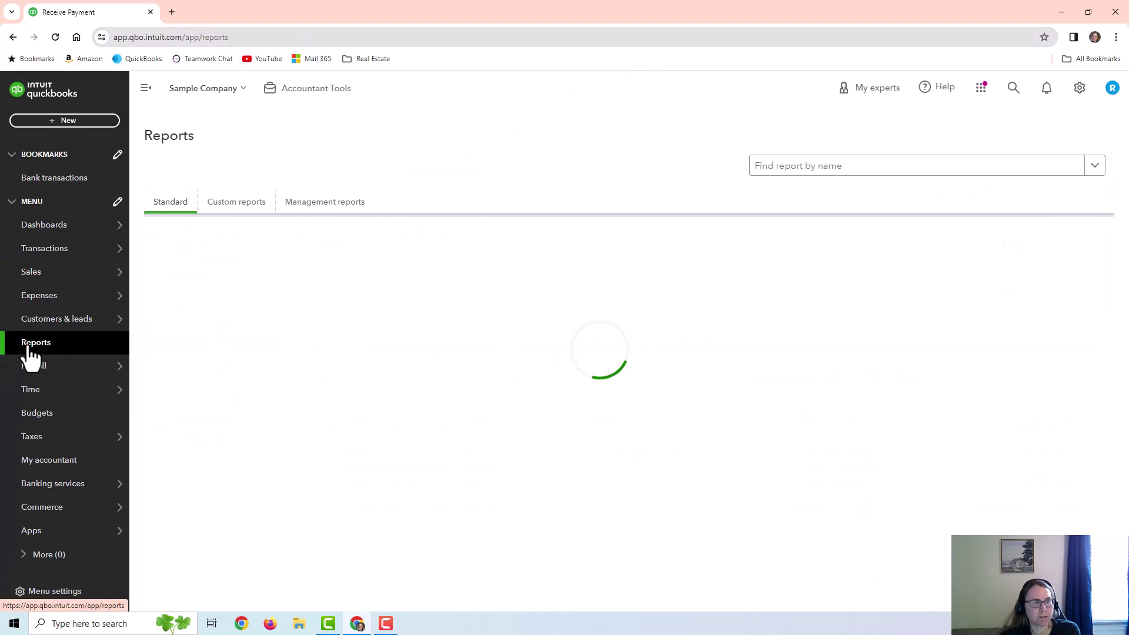
{"action": "scroll", "coordinate": [577, 415], "scroll_direction": "down", "scroll_amount": 2}
{"action": "scroll", "coordinate": [578, 415], "scroll_direction": "down", "scroll_amount": 7}
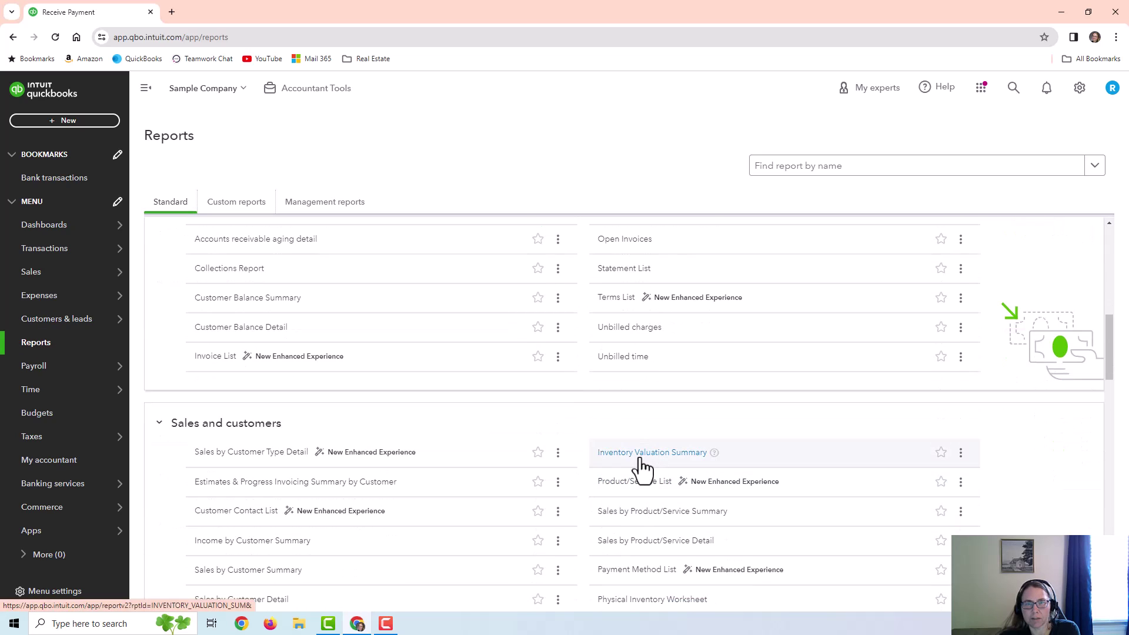
{"action": "left_click", "coordinate": [641, 459]}
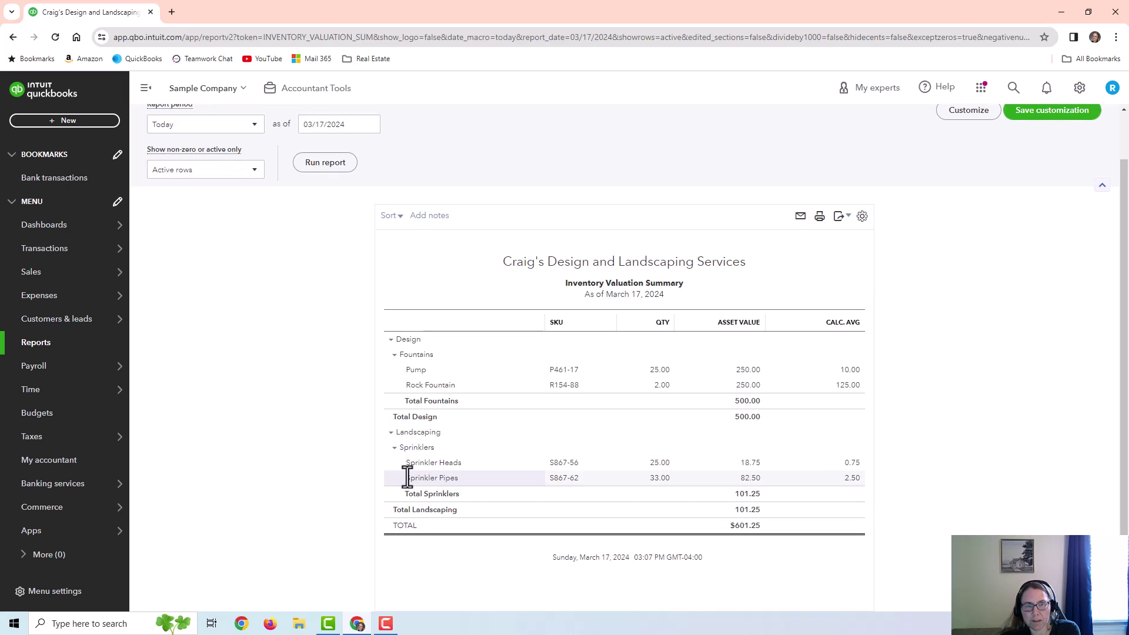
Drill into the 33 Sprinkler Pipes on hand and rerun the detail for All Dates.
{"action": "left_click_drag", "start_coordinate": [403, 476], "coordinate": [743, 480]}
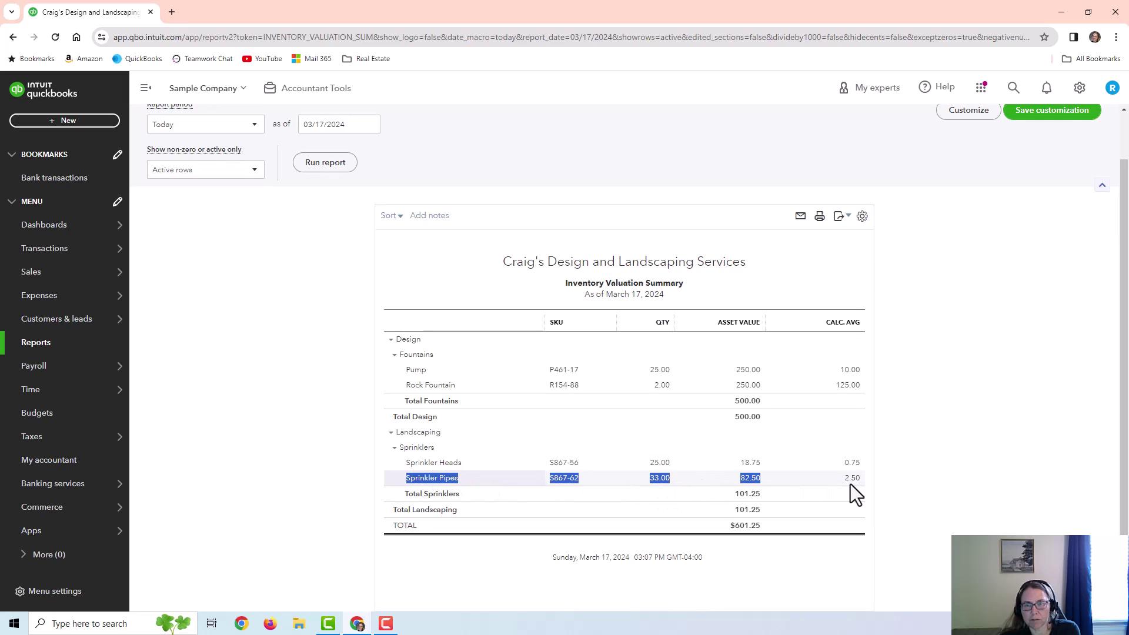
{"action": "left_click_drag", "start_coordinate": [850, 486], "coordinate": [669, 482]}
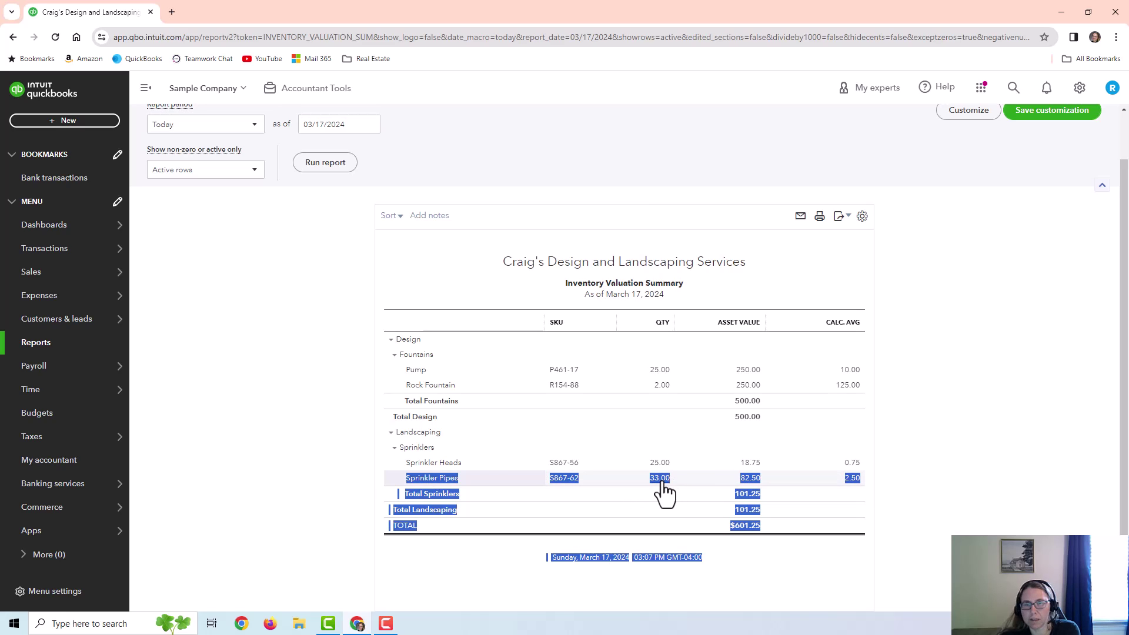
{"action": "left_click", "coordinate": [659, 479]}
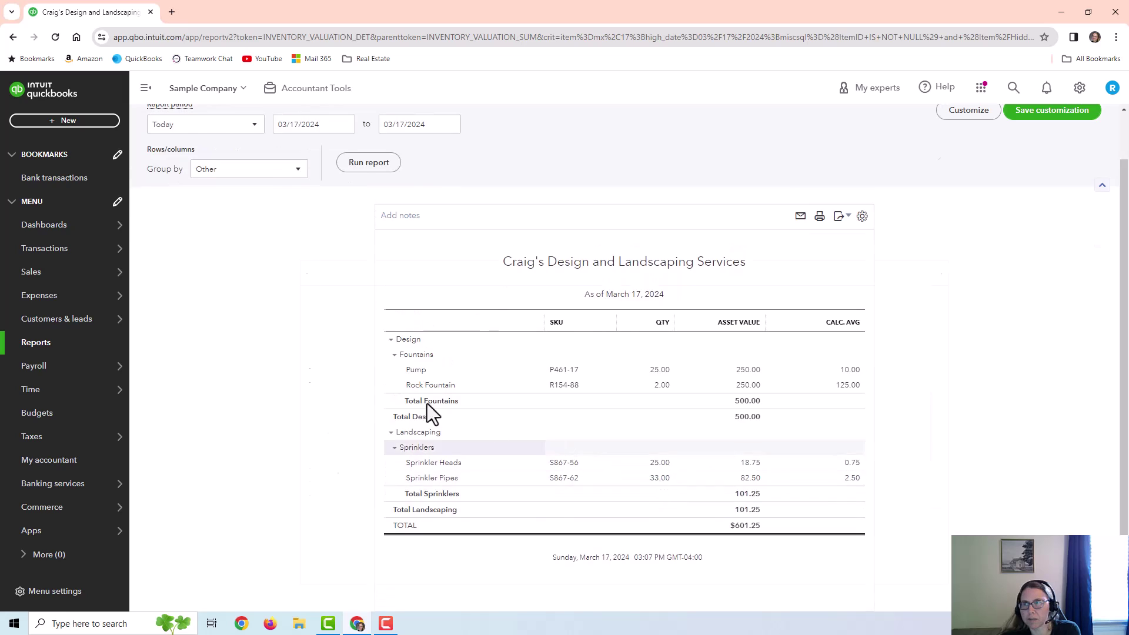
{"action": "left_click", "coordinate": [194, 182]}
{"action": "left_click", "coordinate": [187, 205]}
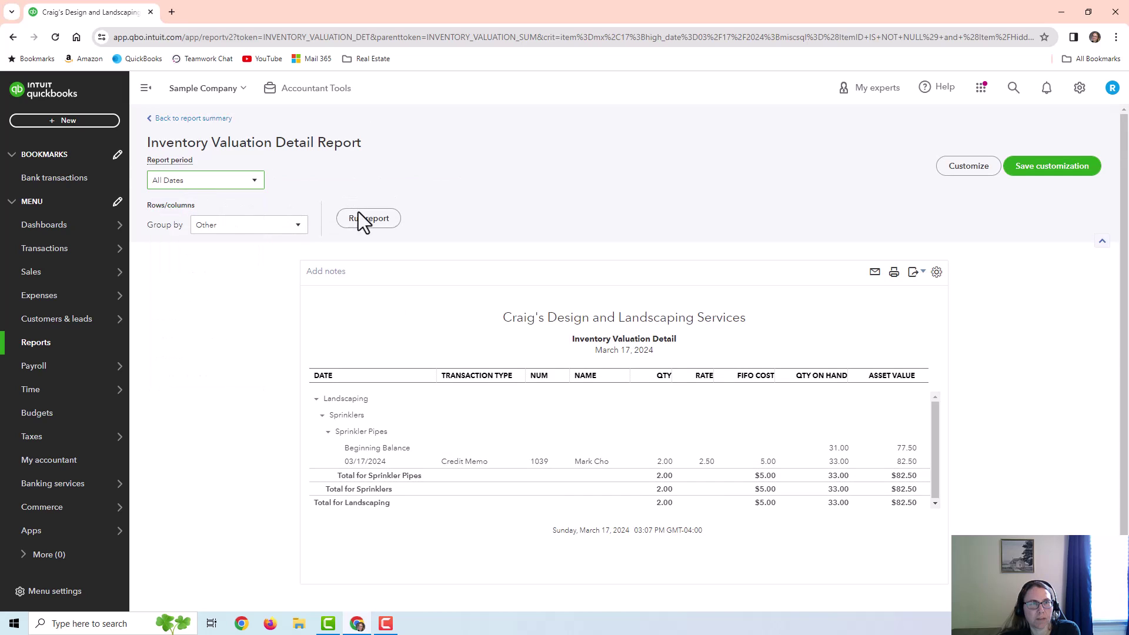
{"action": "left_click", "coordinate": [367, 220]}
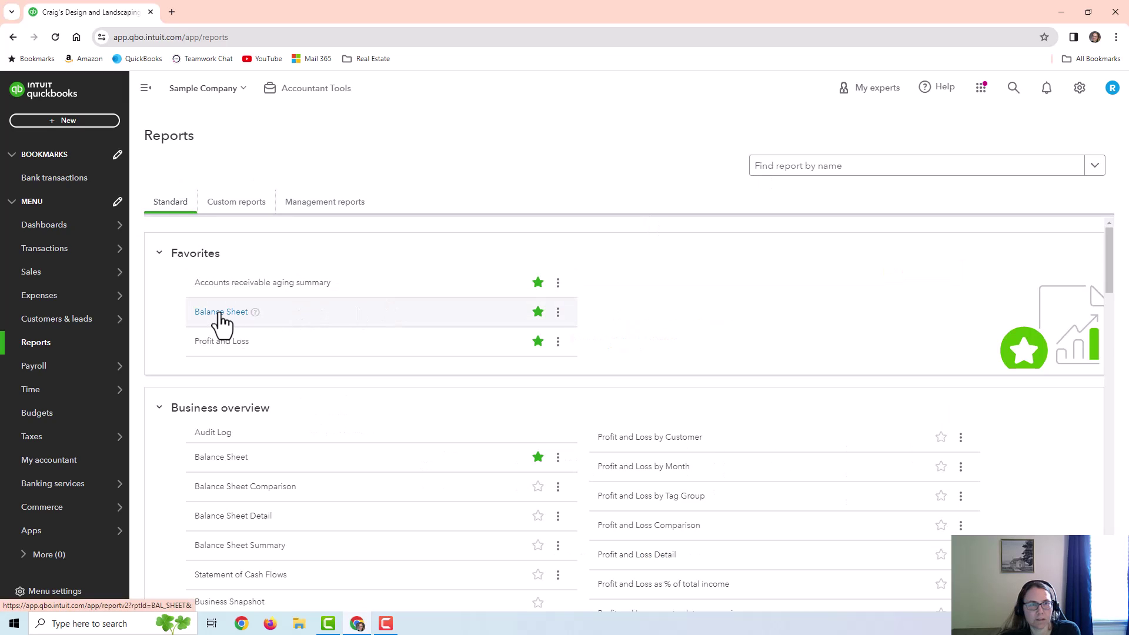
Open the Balance Sheet and review the 5,122.88 accounts receivable transactions.
{"action": "left_click", "coordinate": [219, 315]}
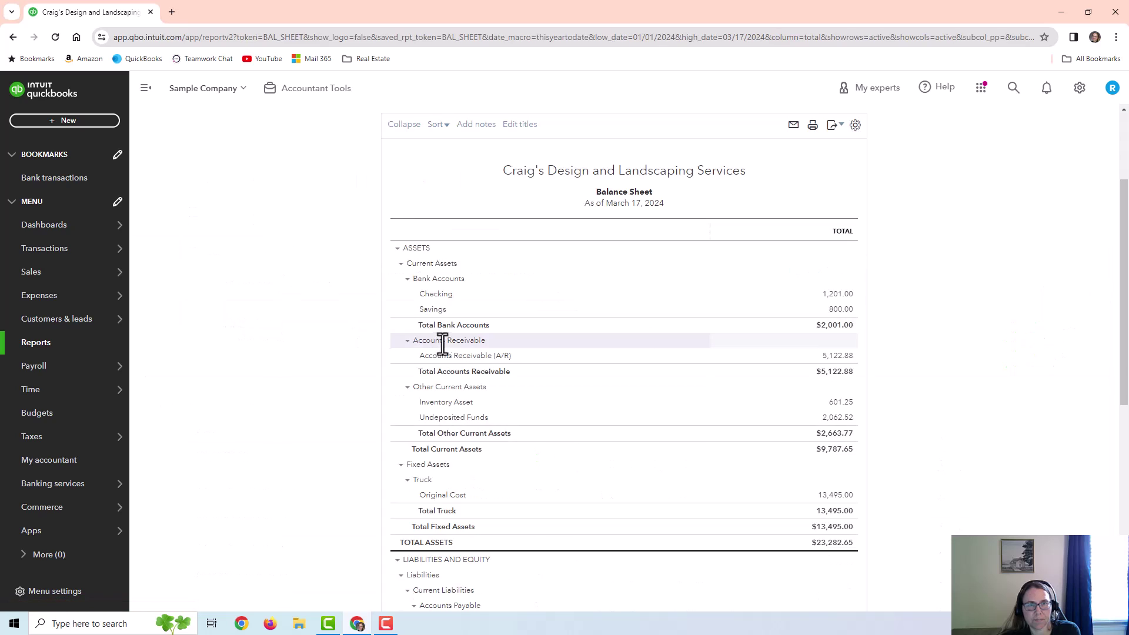
{"action": "scroll", "coordinate": [801, 435], "scroll_direction": "down", "scroll_amount": 2}
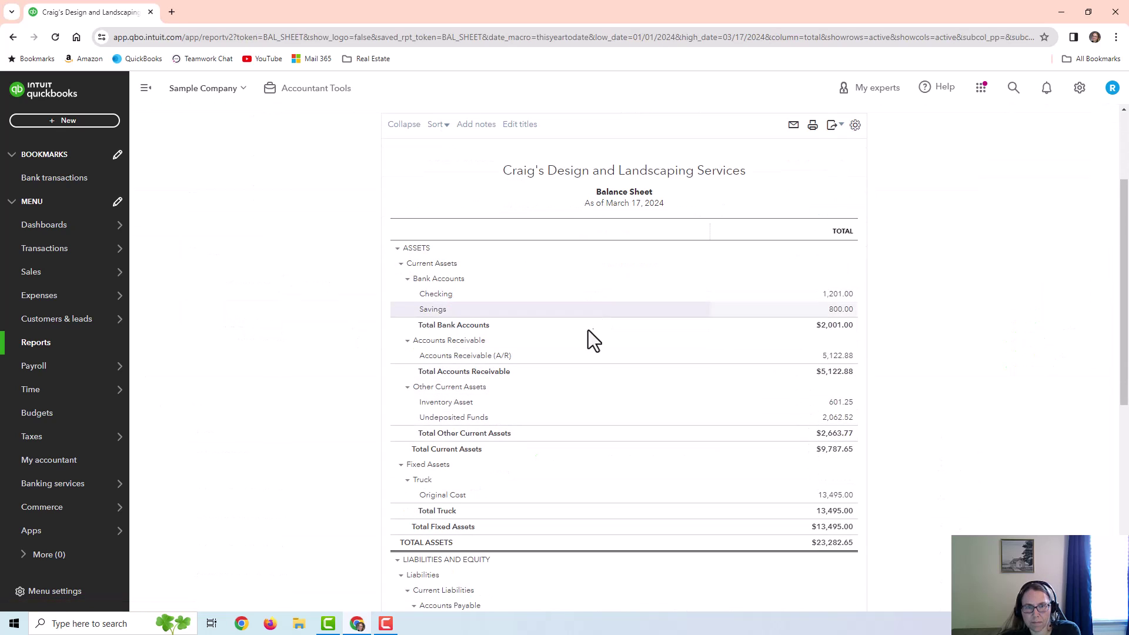
{"action": "left_click", "coordinate": [834, 355]}
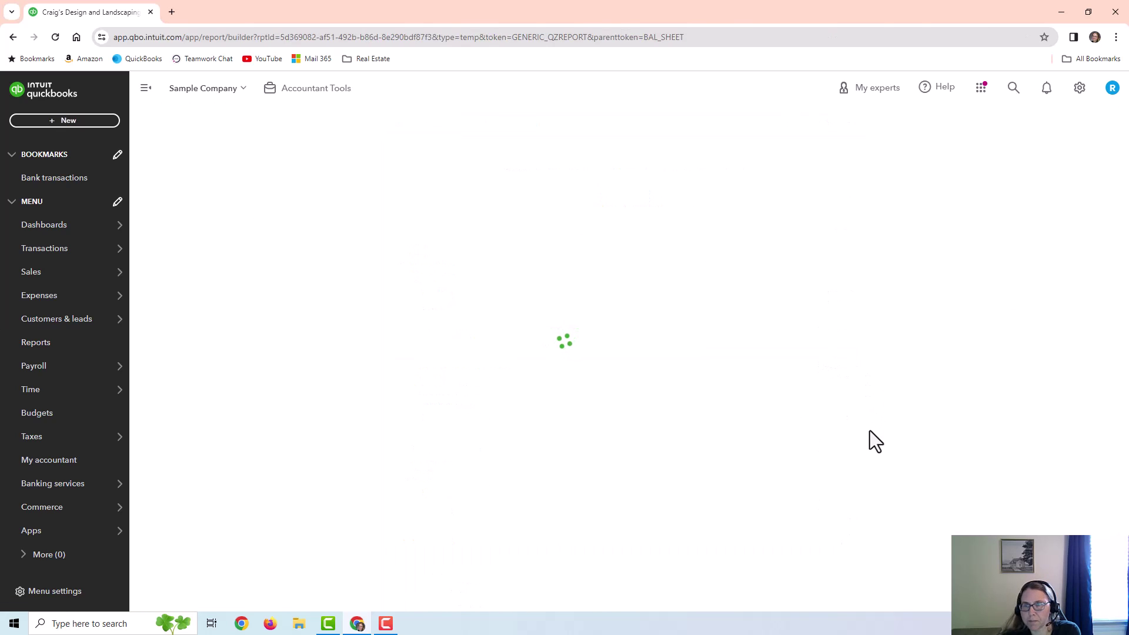
{"action": "scroll", "coordinate": [1071, 414], "scroll_direction": "down", "scroll_amount": 5}
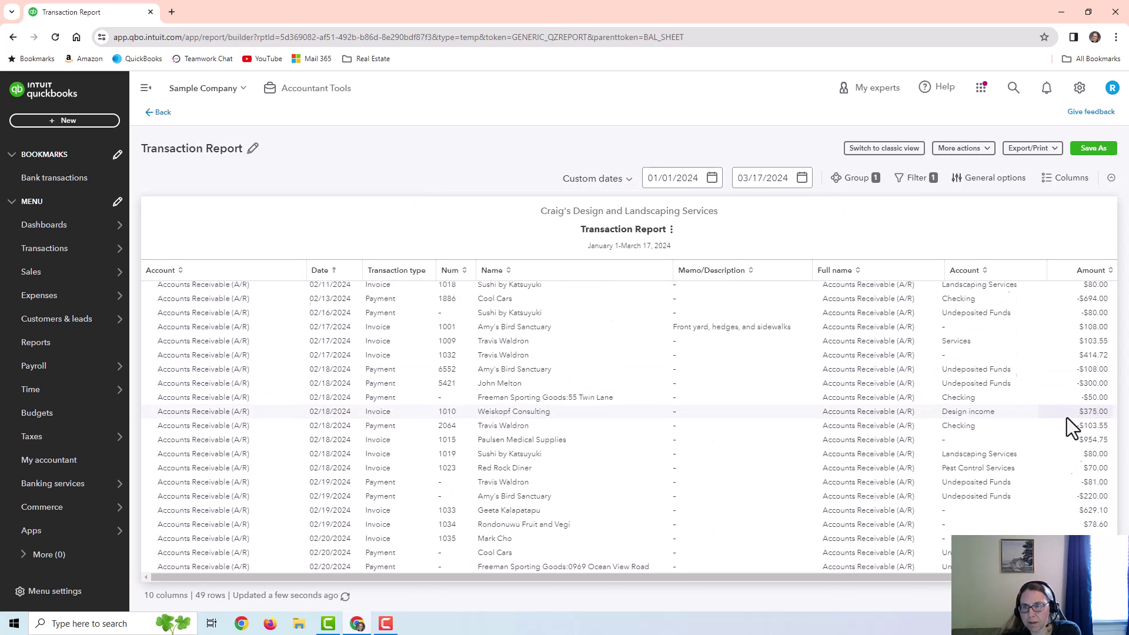
{"action": "scroll", "coordinate": [1066, 419], "scroll_direction": "down", "scroll_amount": 3}
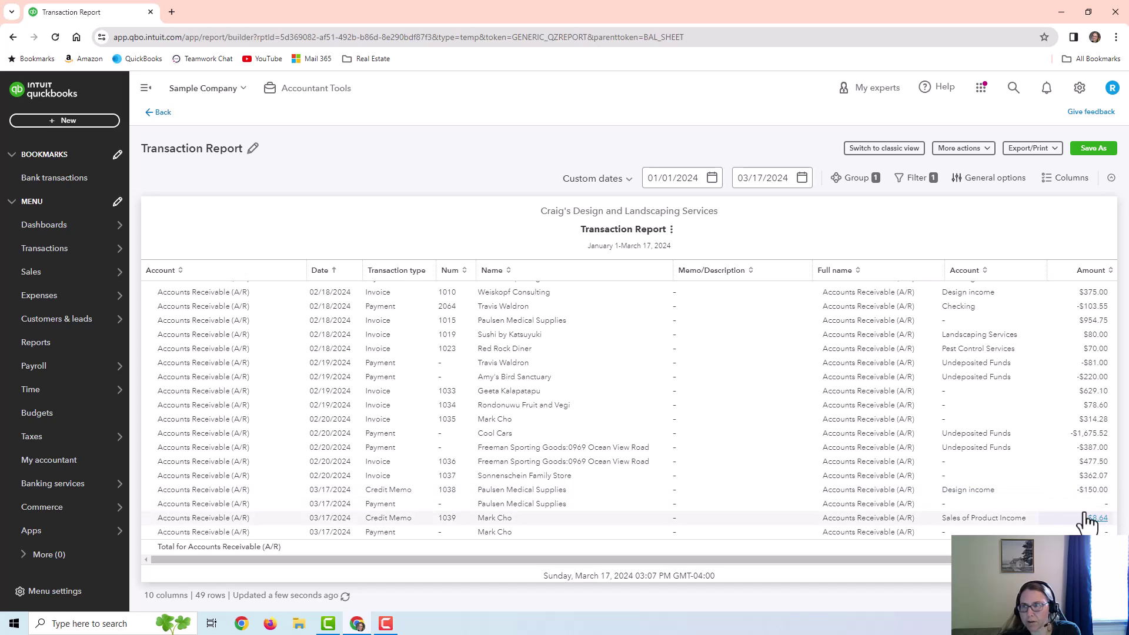
{"action": "left_click", "coordinate": [162, 112]}
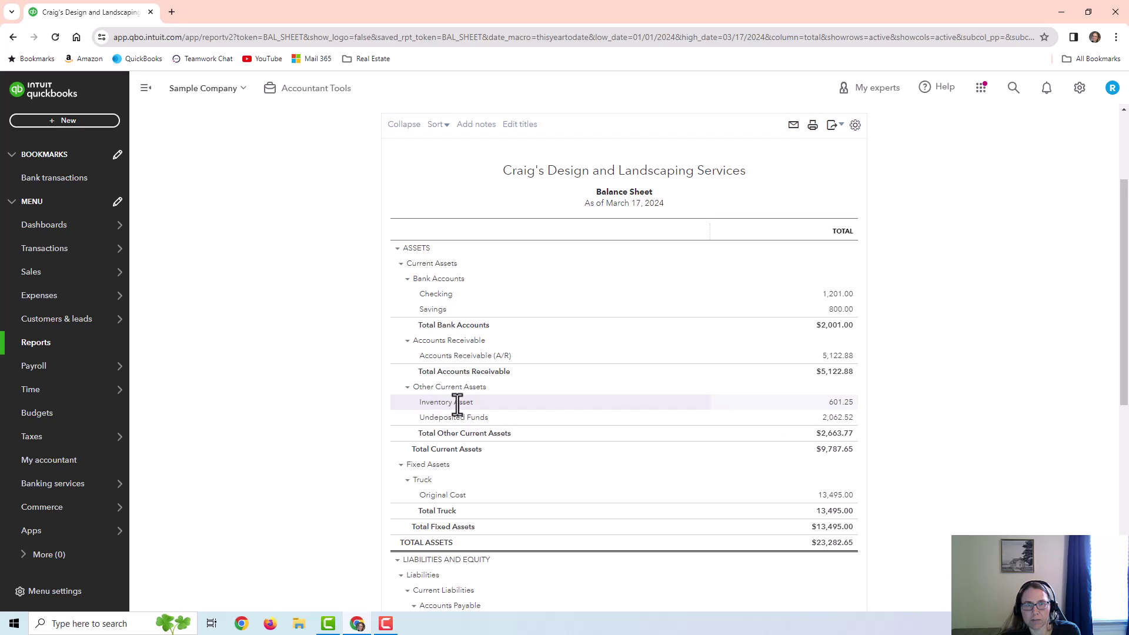
Review the Inventory Asset transactions, including credit memo 1039's 5.00, then return to the Balance Sheet.
{"action": "left_click", "coordinate": [840, 404]}
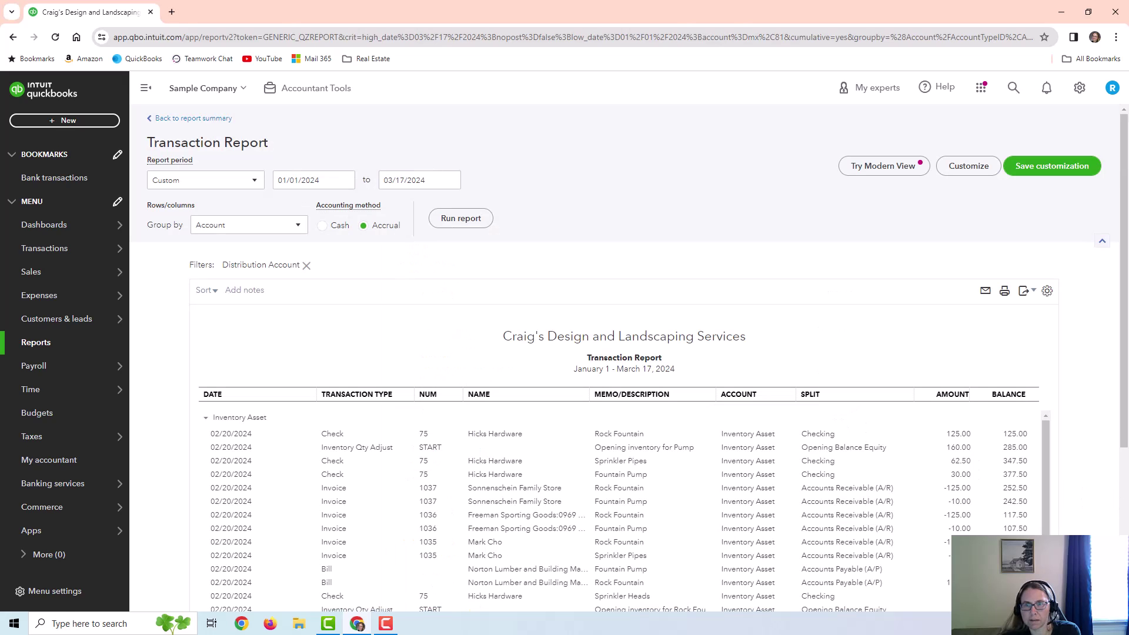
{"action": "scroll", "coordinate": [1011, 454], "scroll_direction": "down", "scroll_amount": 4}
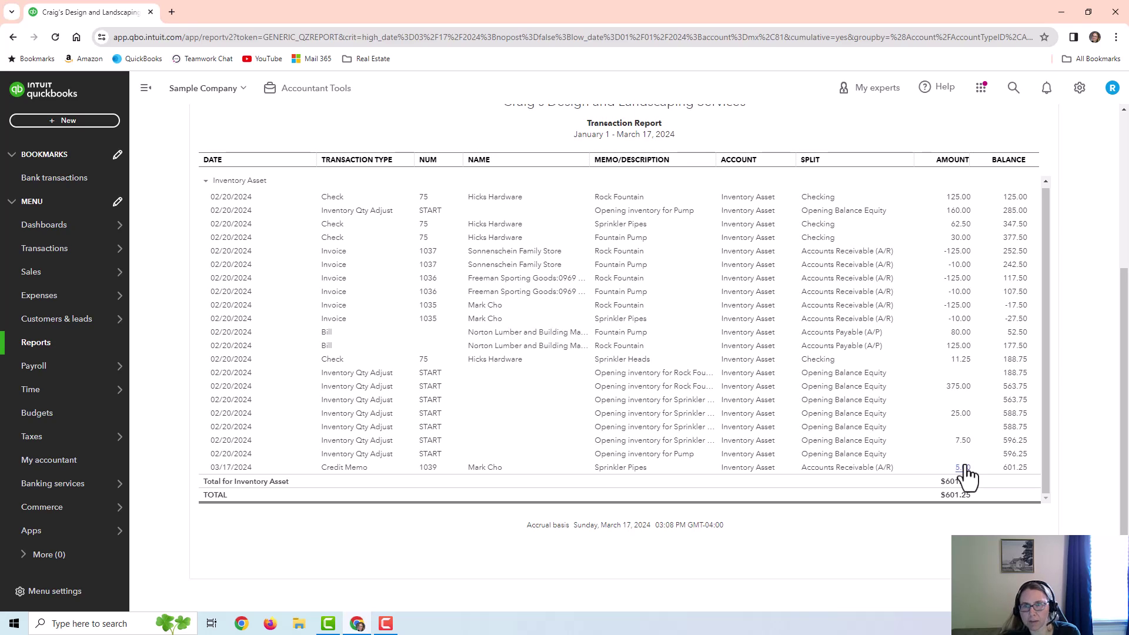
{"action": "key", "text": "alt+Left"}
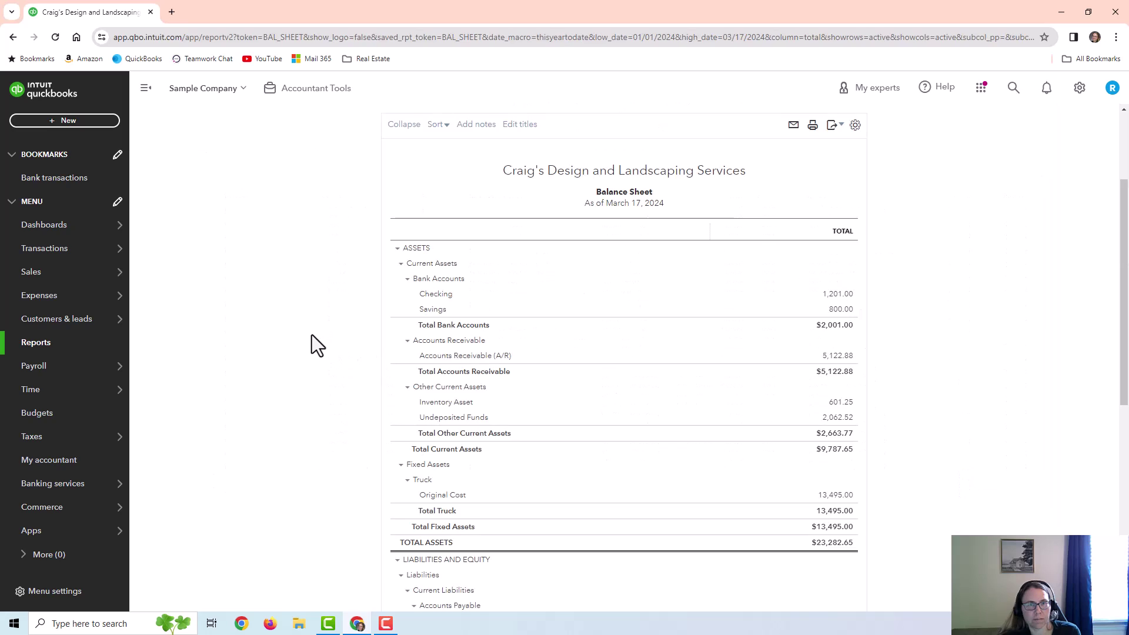
Open Profit and Loss and review the Sales of Product Income transactions.
{"action": "left_click", "coordinate": [191, 119]}
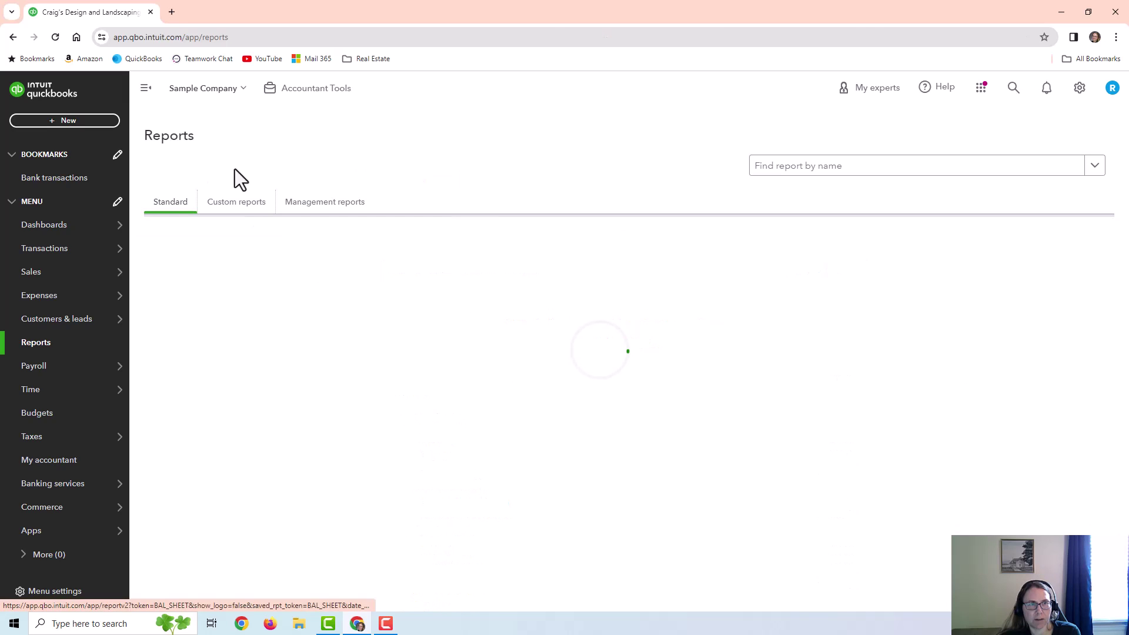
{"action": "left_click", "coordinate": [197, 340]}
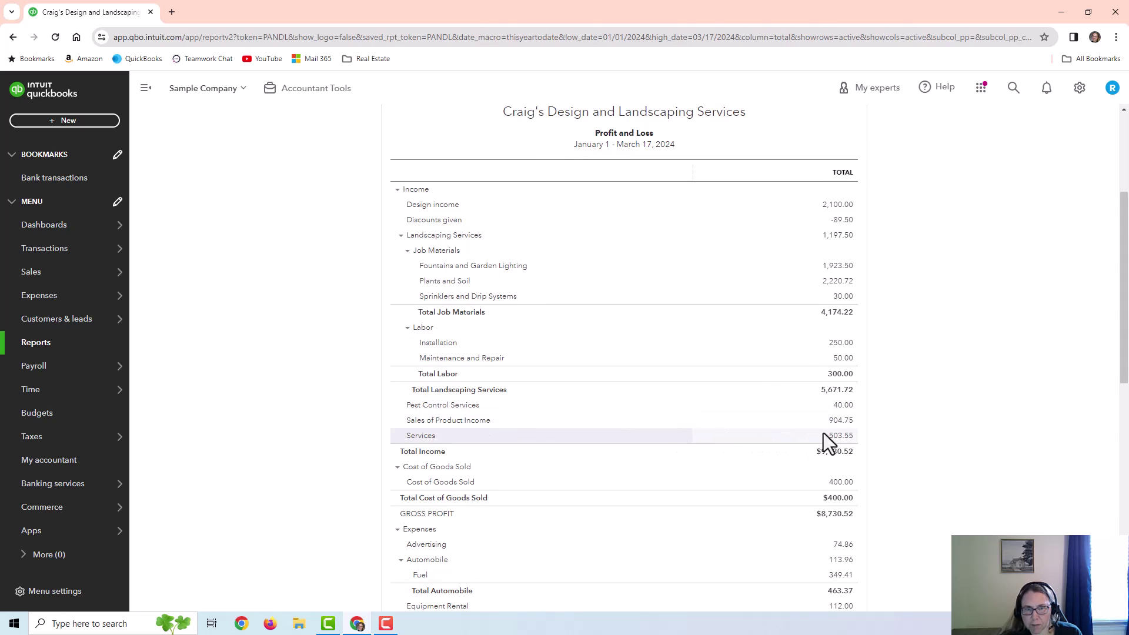
{"action": "left_click", "coordinate": [847, 434]}
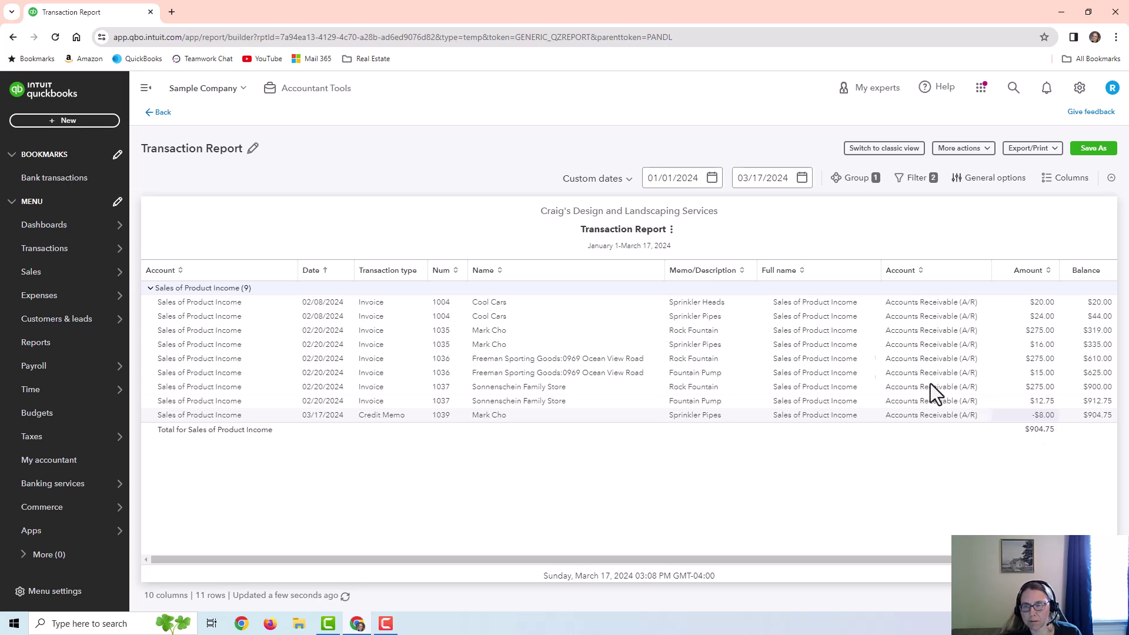
{"action": "left_click", "coordinate": [162, 114]}
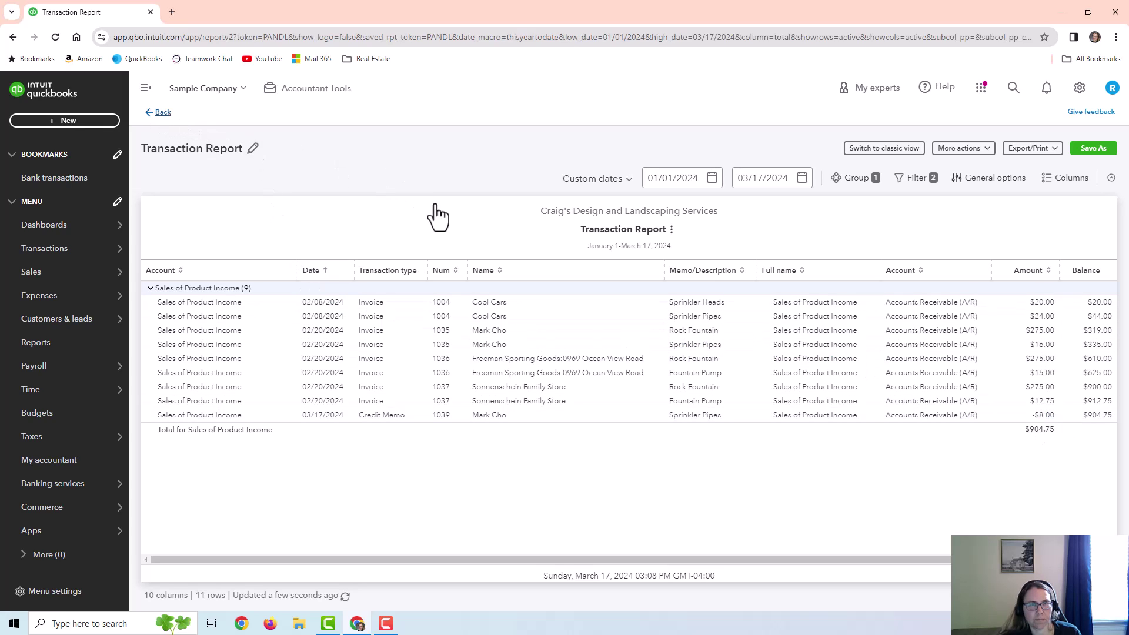
Check Cost of Goods Sold shows credit memo 1039's -5.00, totalling $400.00, then return to reports.
{"action": "scroll", "coordinate": [876, 399], "scroll_direction": "down", "scroll_amount": 5}
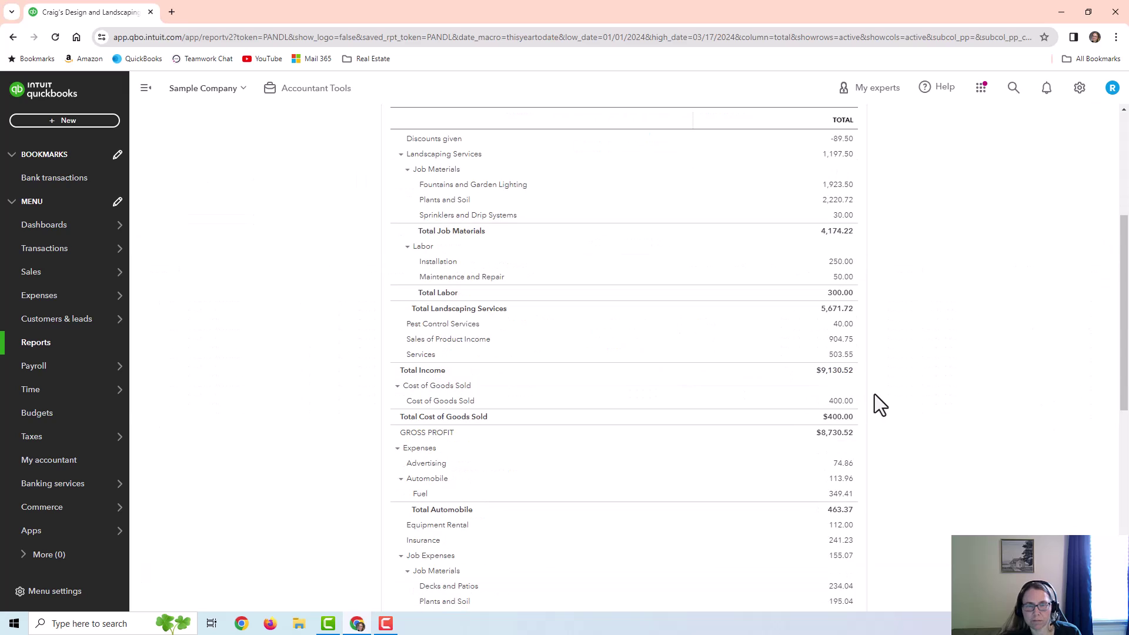
{"action": "left_click", "coordinate": [842, 401]}
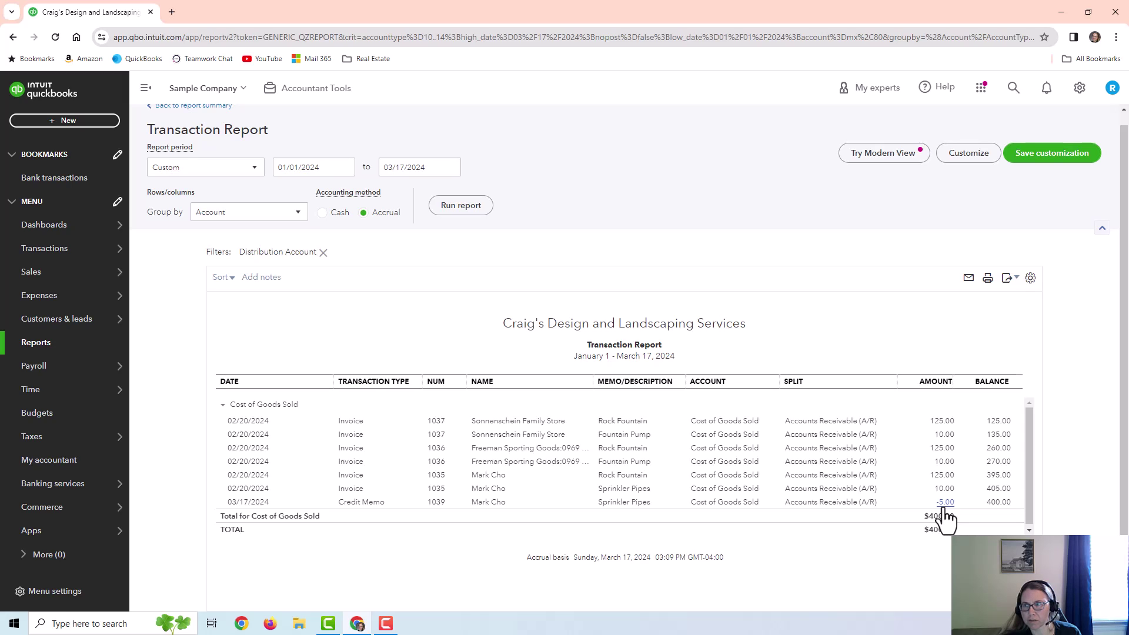
{"action": "scroll", "coordinate": [225, 165], "scroll_direction": "up", "scroll_amount": 1}
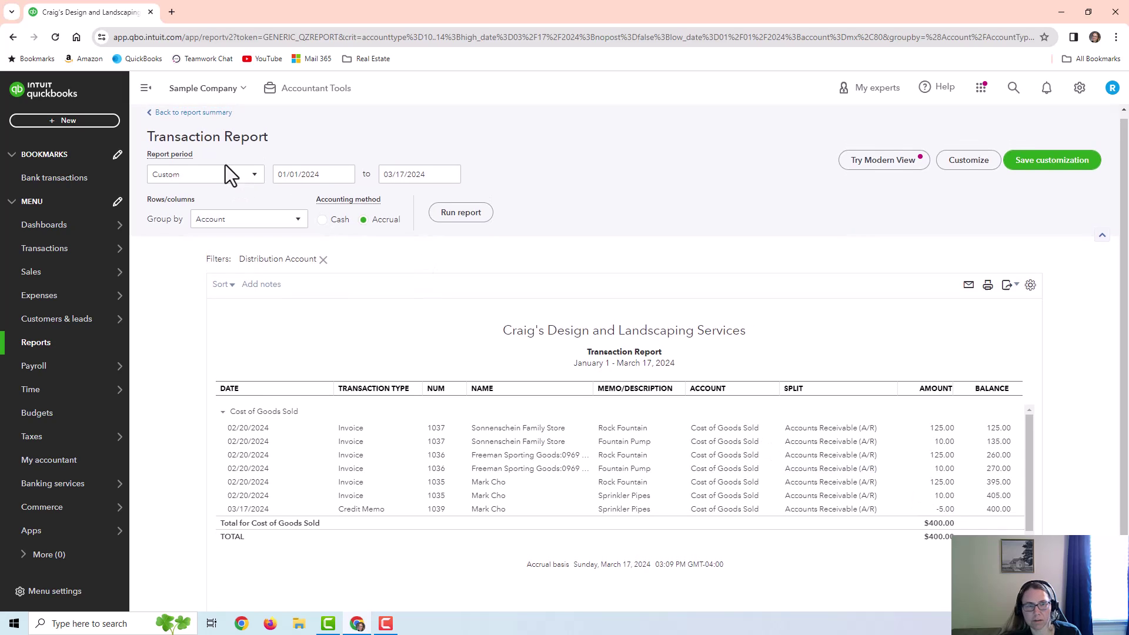
{"action": "left_click", "coordinate": [215, 120]}
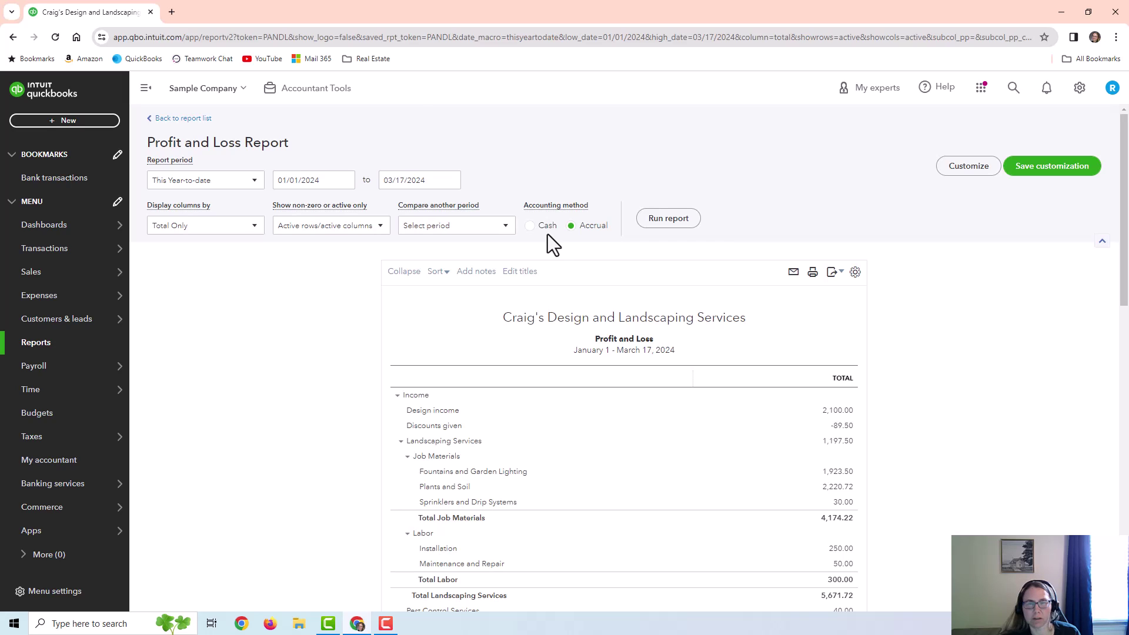
{"action": "key", "text": "alt+Left"}
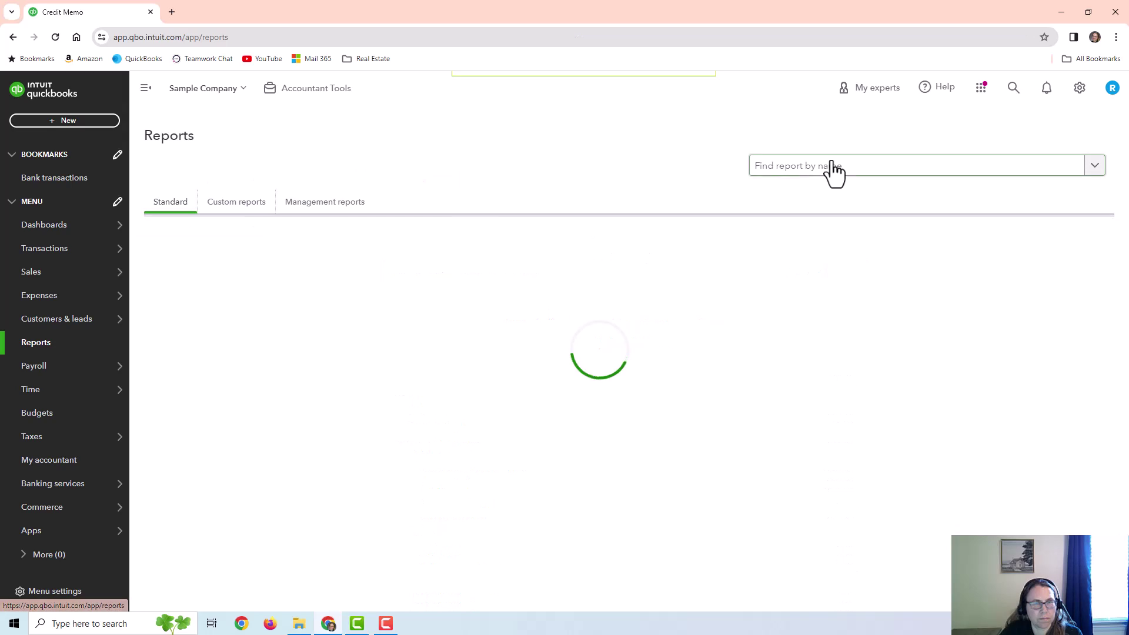
Turn Custom transaction numbers on in Sales form content settings, save, and close settings.
{"action": "left_click", "coordinate": [1080, 94]}
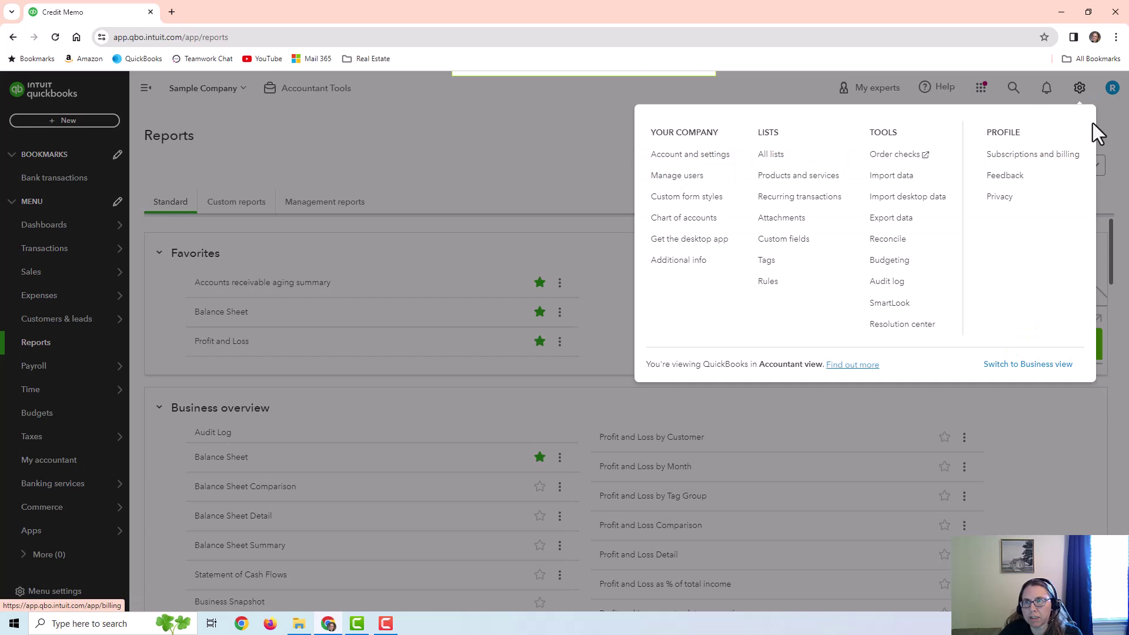
{"action": "left_click", "coordinate": [701, 163]}
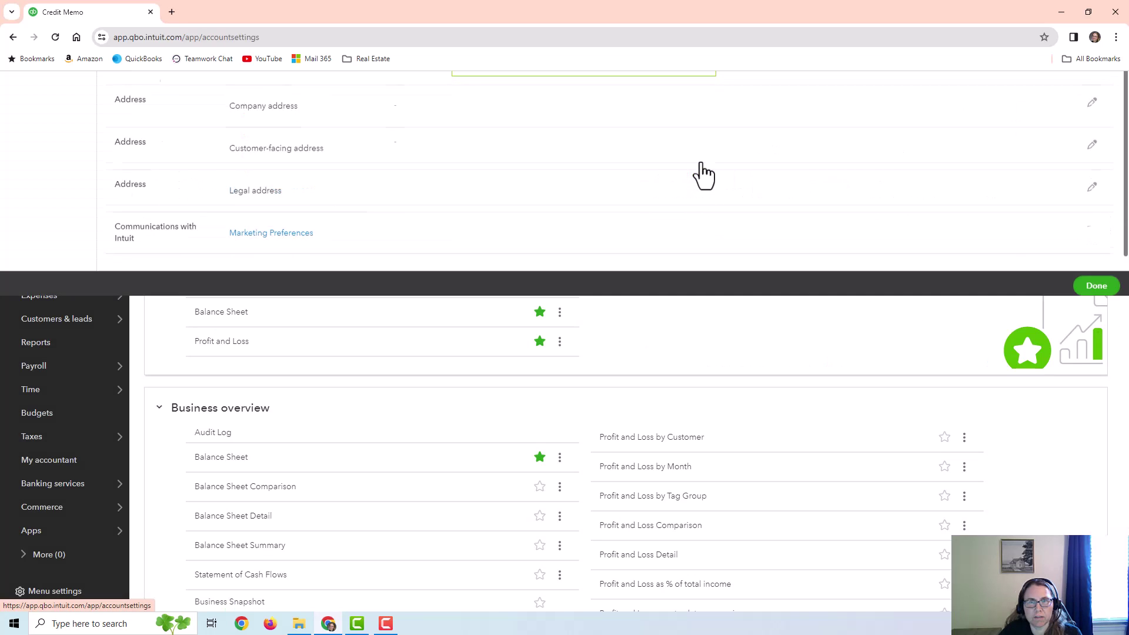
{"action": "left_click", "coordinate": [42, 186]}
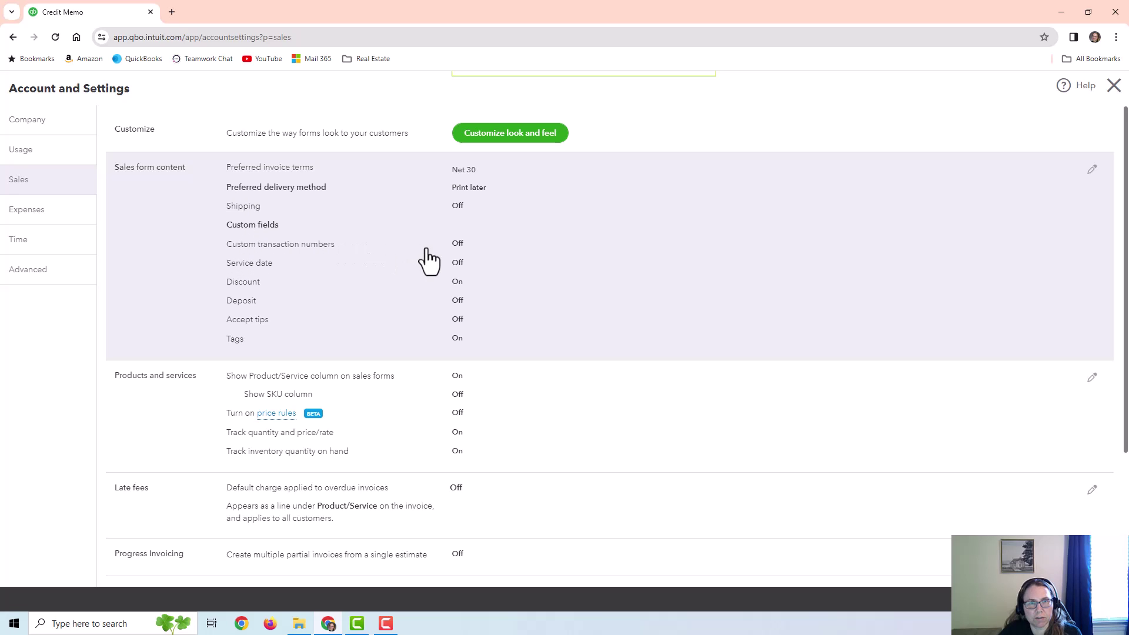
{"action": "left_click", "coordinate": [1092, 171]}
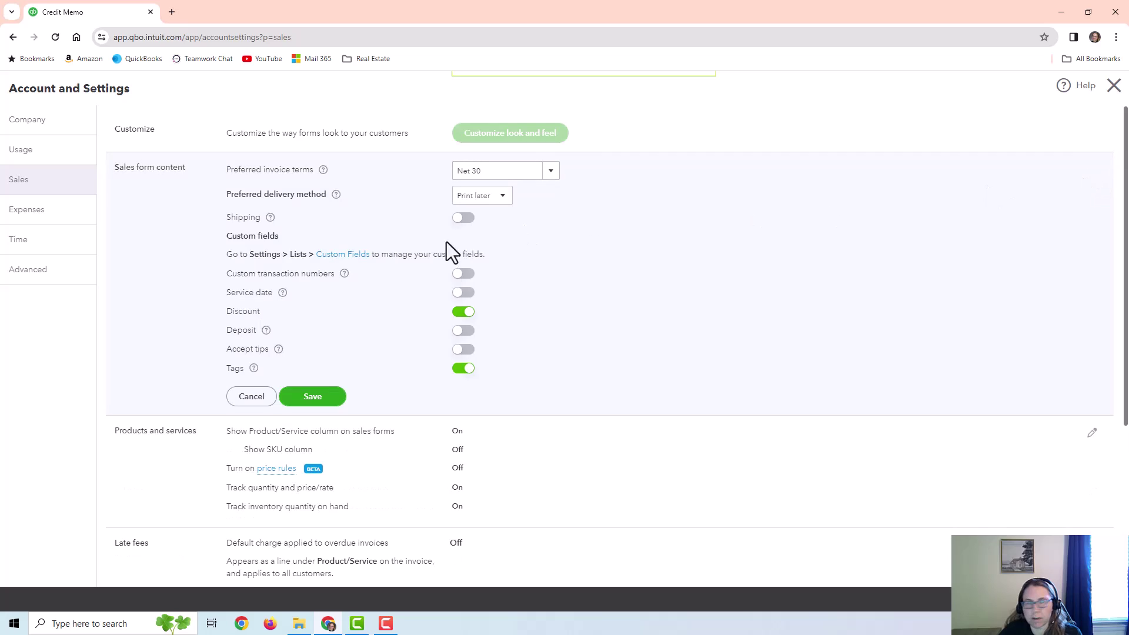
{"action": "left_click", "coordinate": [471, 274]}
{"action": "left_click", "coordinate": [315, 399]}
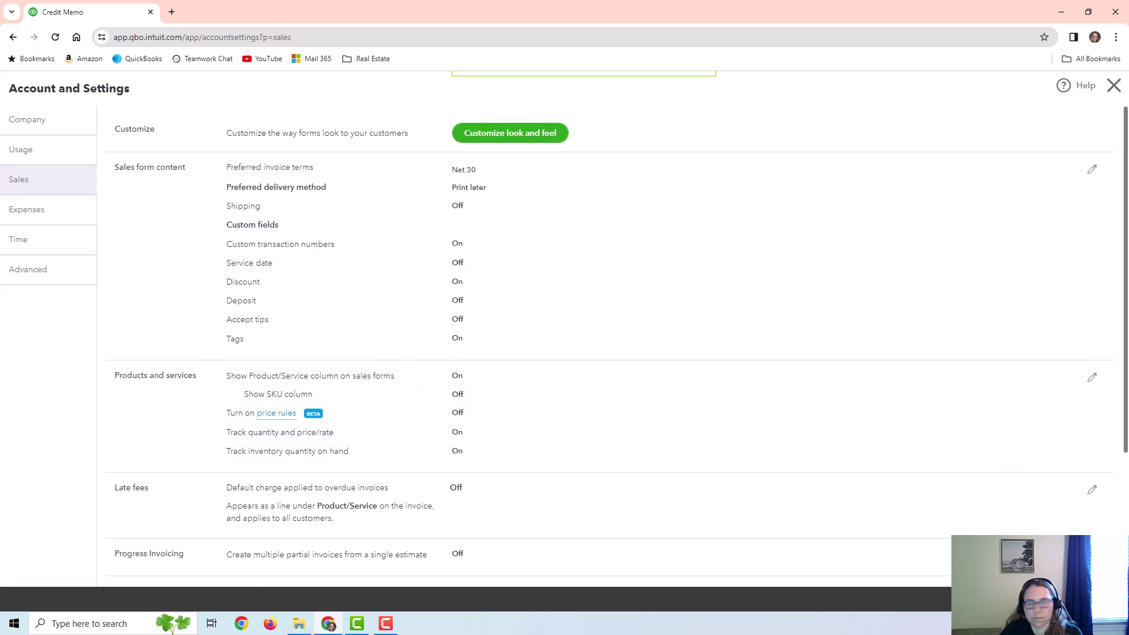
{"action": "key", "text": "Escape"}
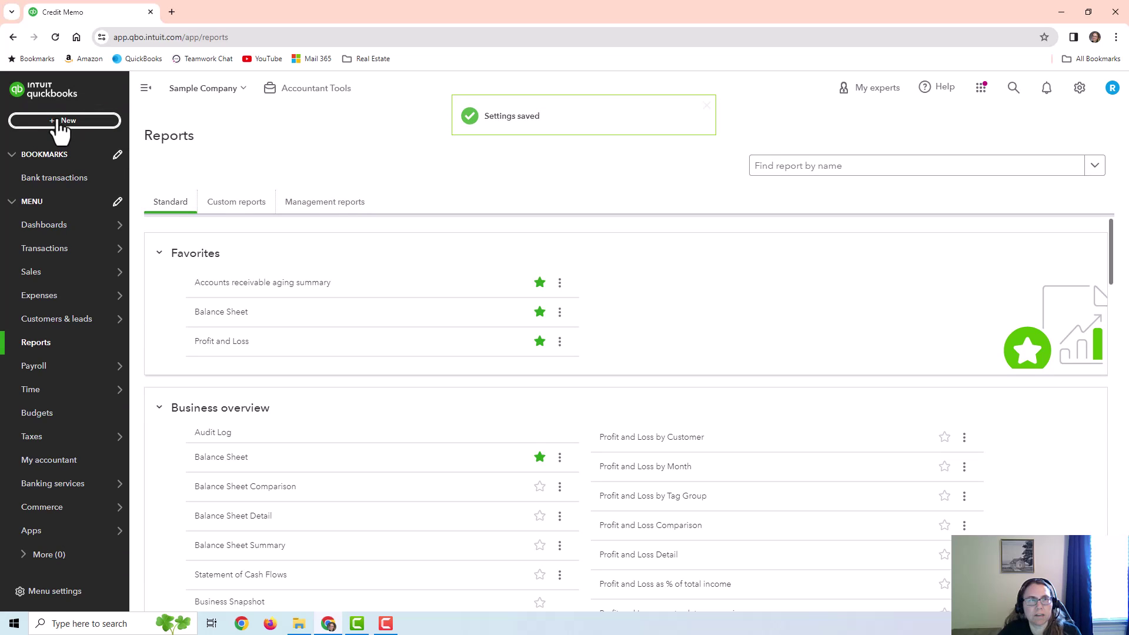
{"action": "left_click", "coordinate": [61, 121]}
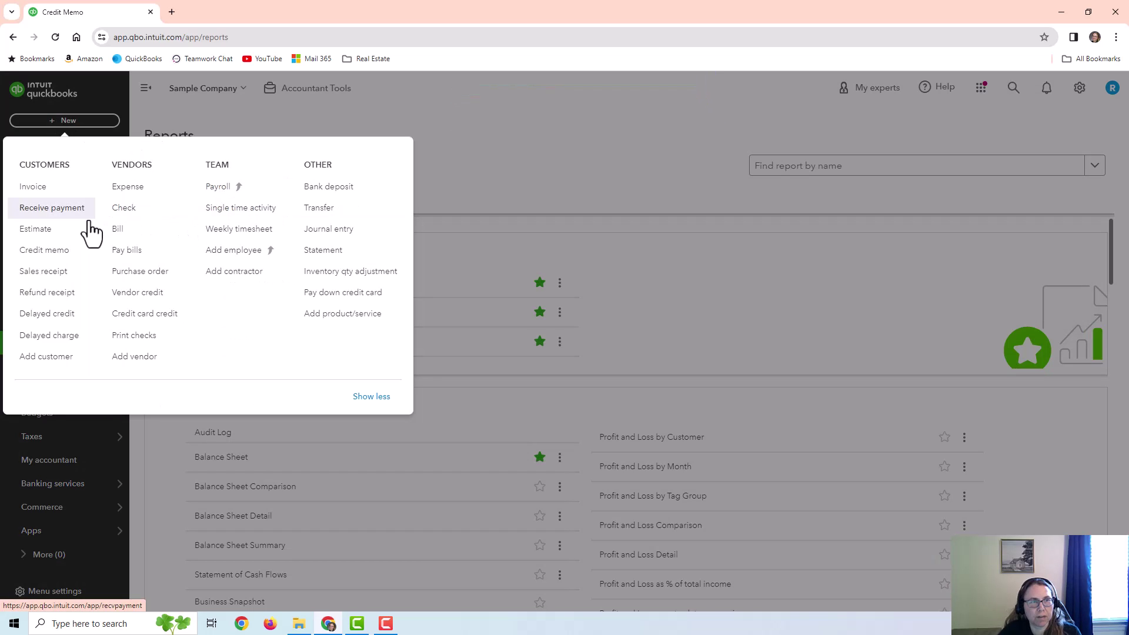
{"action": "left_click", "coordinate": [41, 255]}
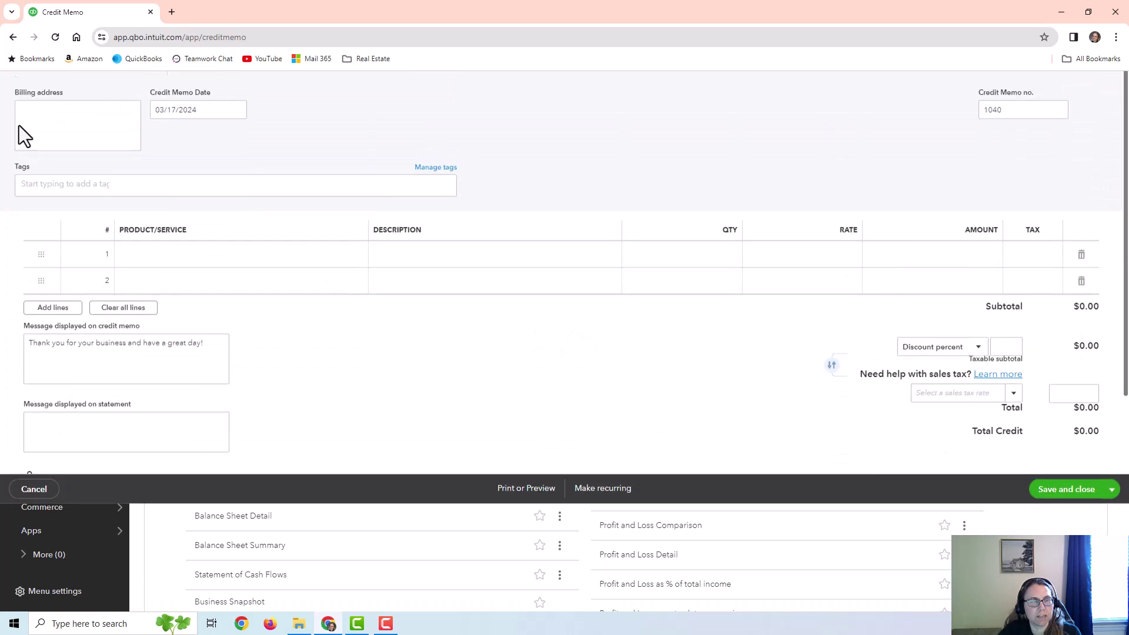
{"action": "left_click", "coordinate": [14, 88]}
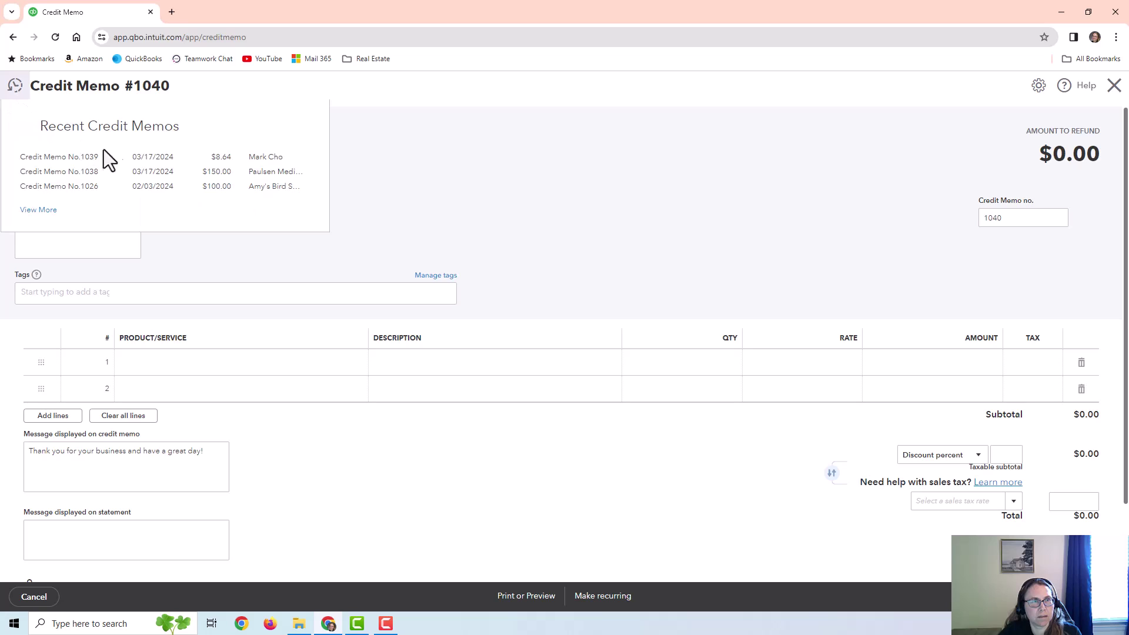
{"action": "left_click", "coordinate": [160, 158]}
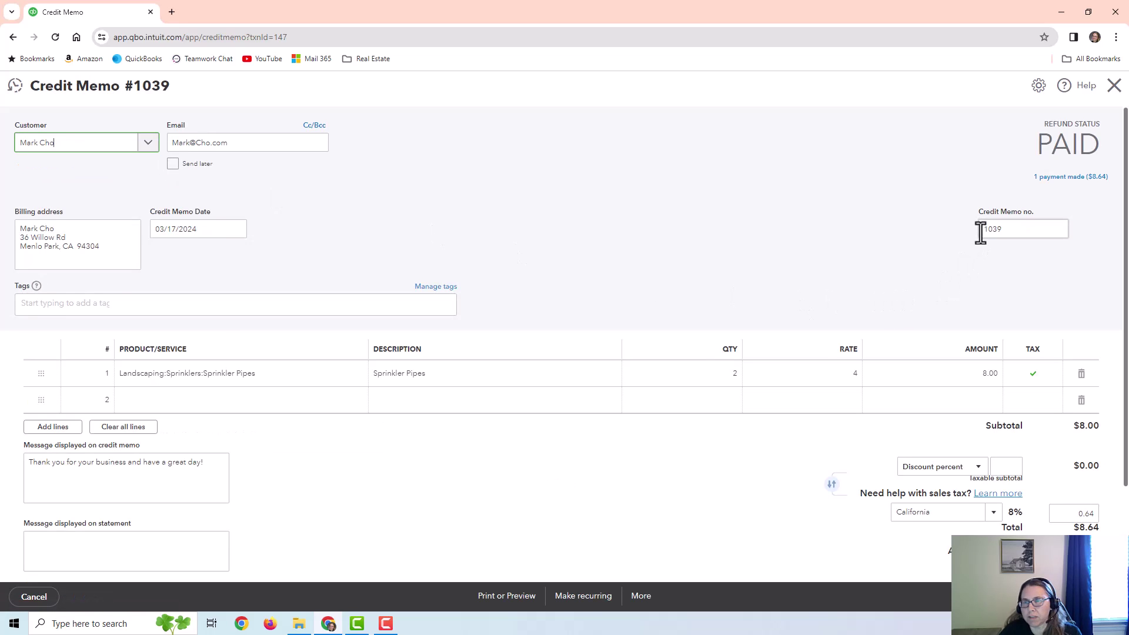
{"action": "double_click", "coordinate": [998, 229]}
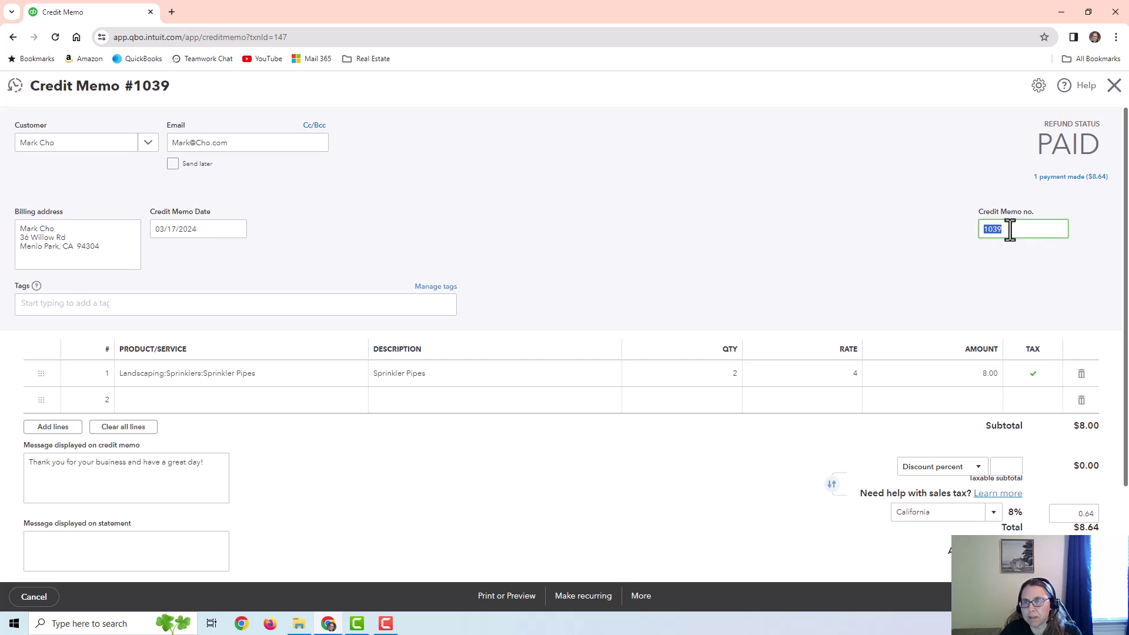
{"action": "left_click", "coordinate": [984, 229]}
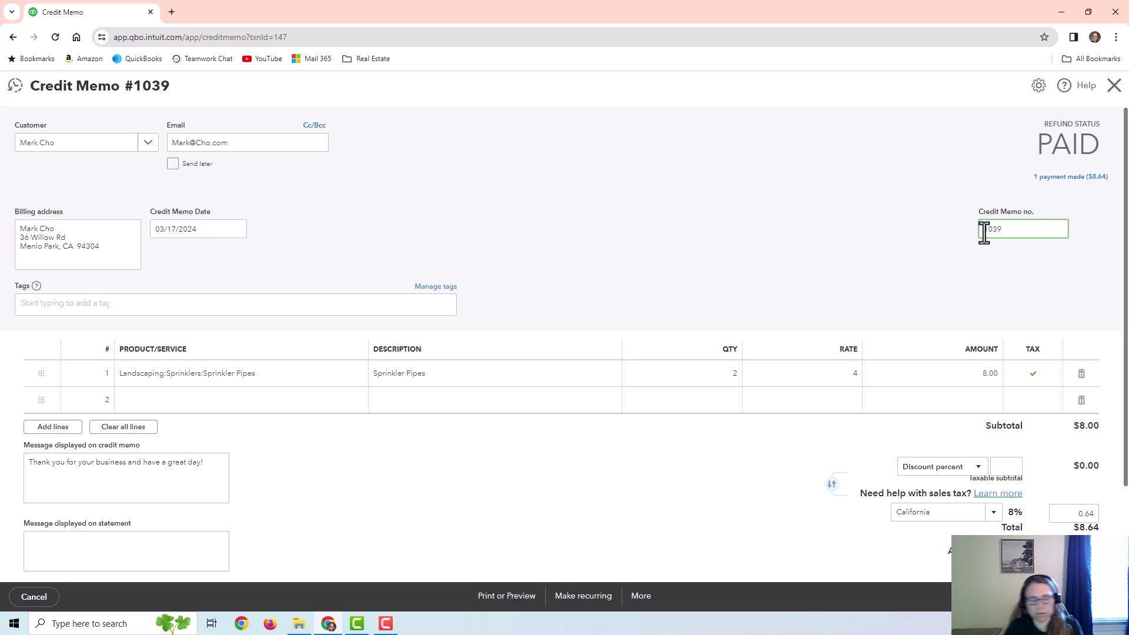
{"action": "type", "text": "C"}
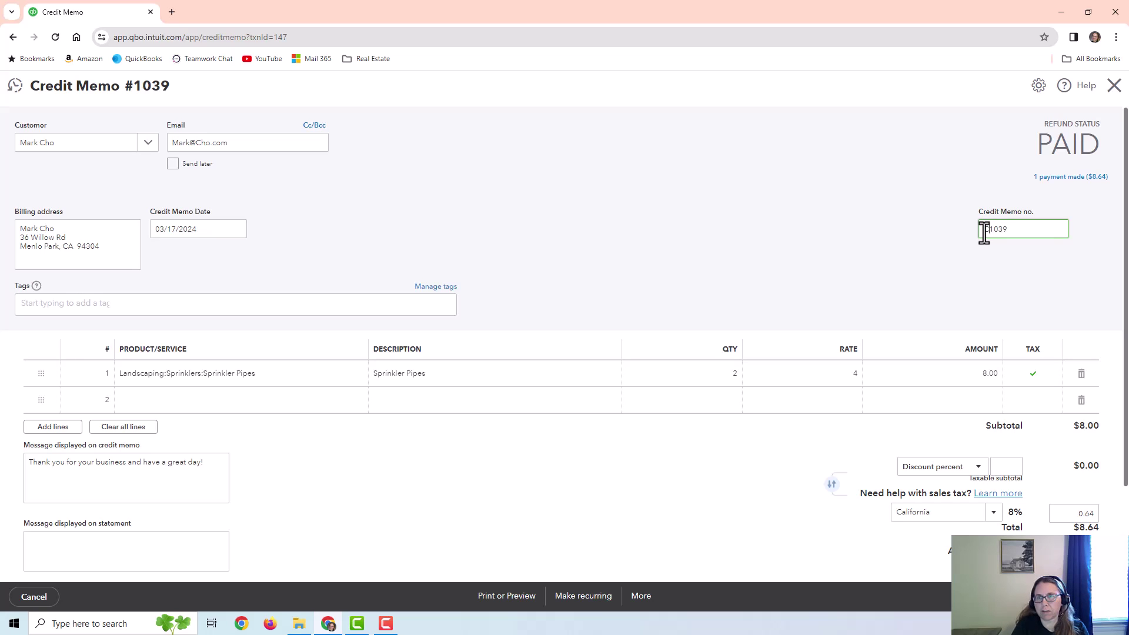
{"action": "type", "text": "M"}
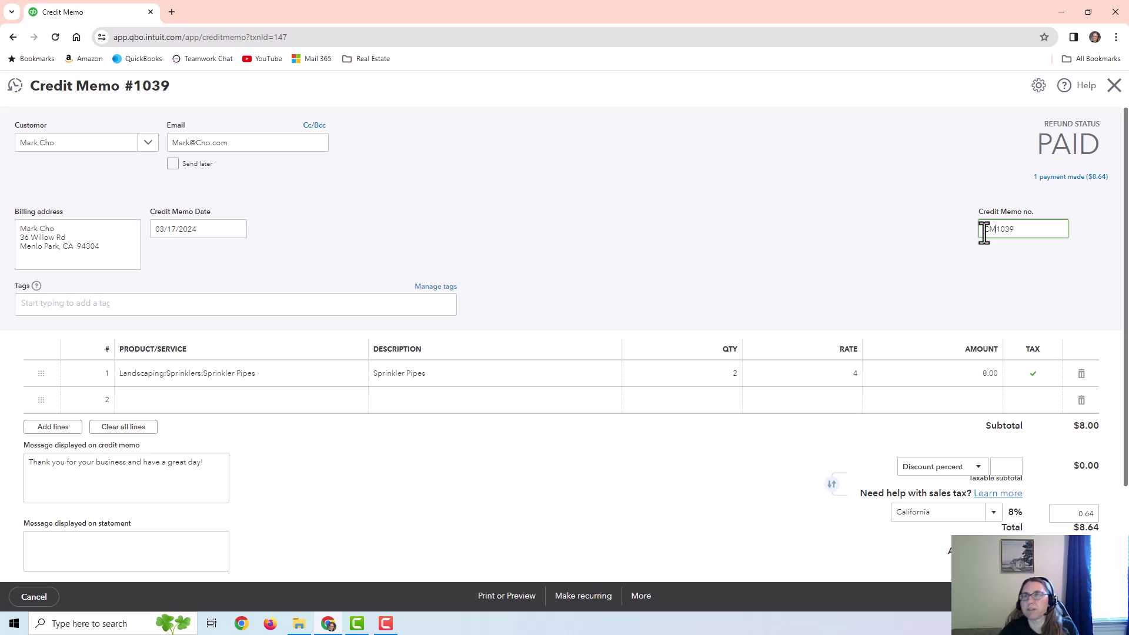
{"action": "left_click", "coordinate": [1113, 85]}
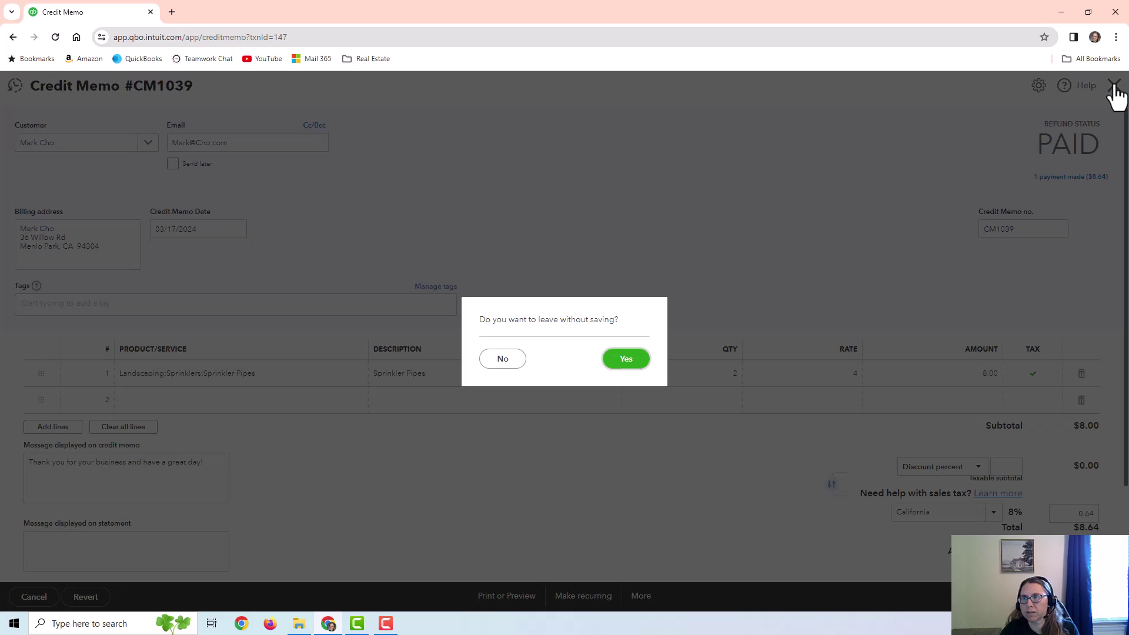
{"action": "left_click", "coordinate": [614, 363]}
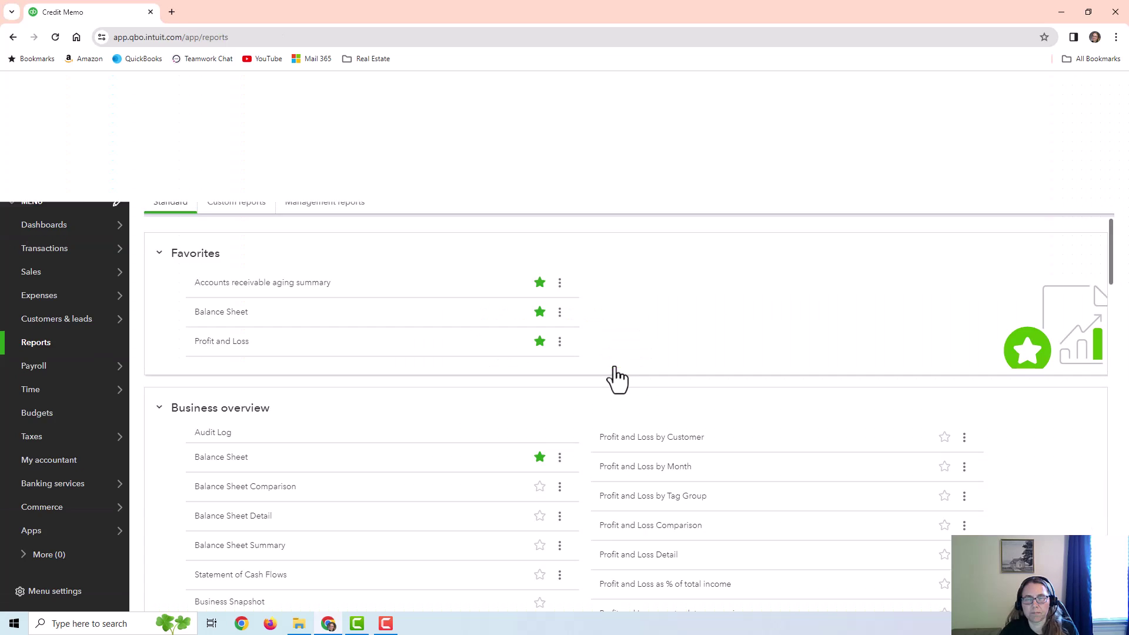